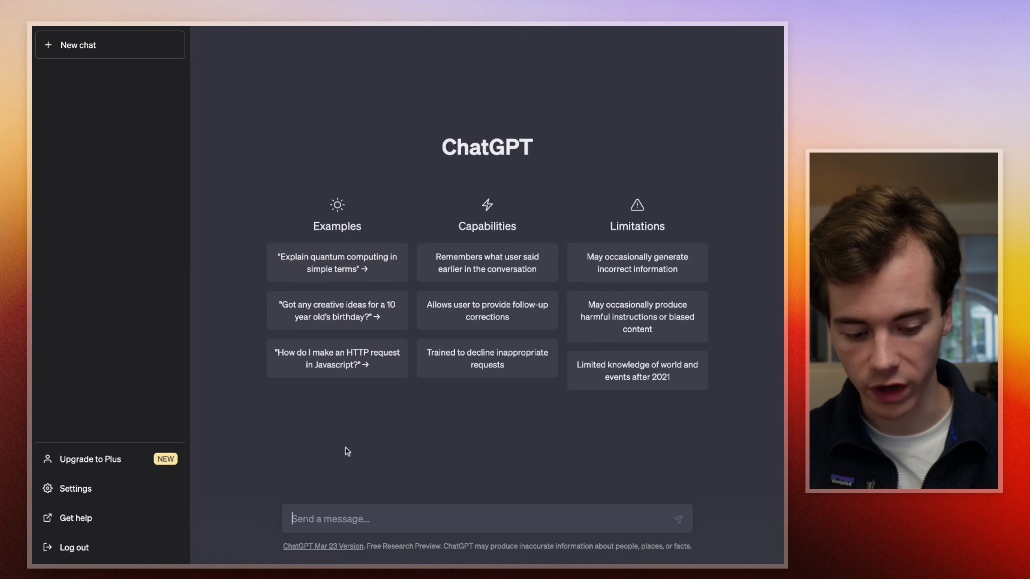
Write the prompt's opening in French, assigning the role of a Spain tourism expert and travel guide contributor specialised in l'Andalousie
type("Tu vas maintenant jouer le rôle d’un expert dans le tourisme en Espagne. Tu as contribué à la rédaction de plusieurs guides pour les voyages et tu es expert dans la recherche d’activités et pour la découverte de ce pays.")
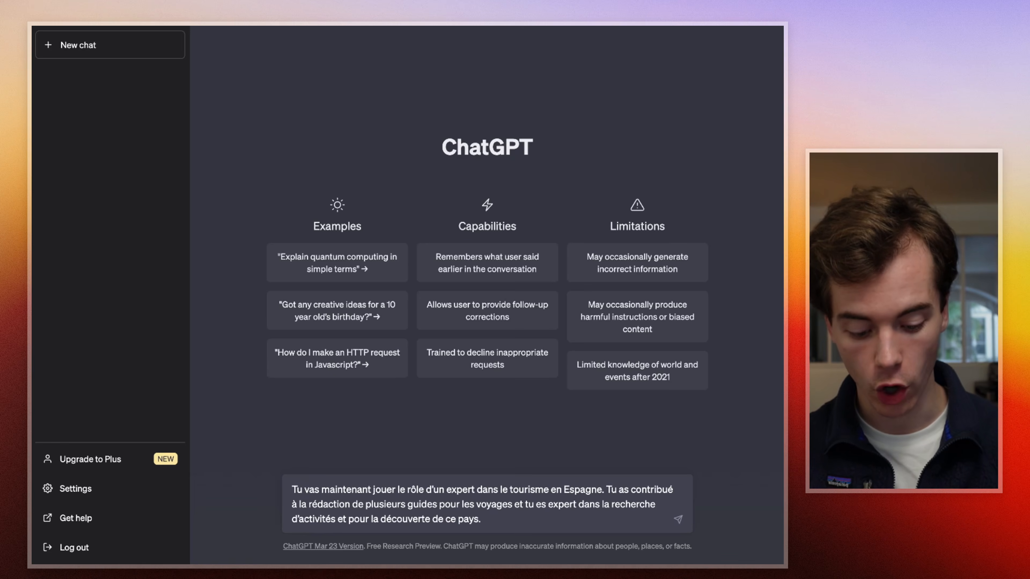
type("En parti")
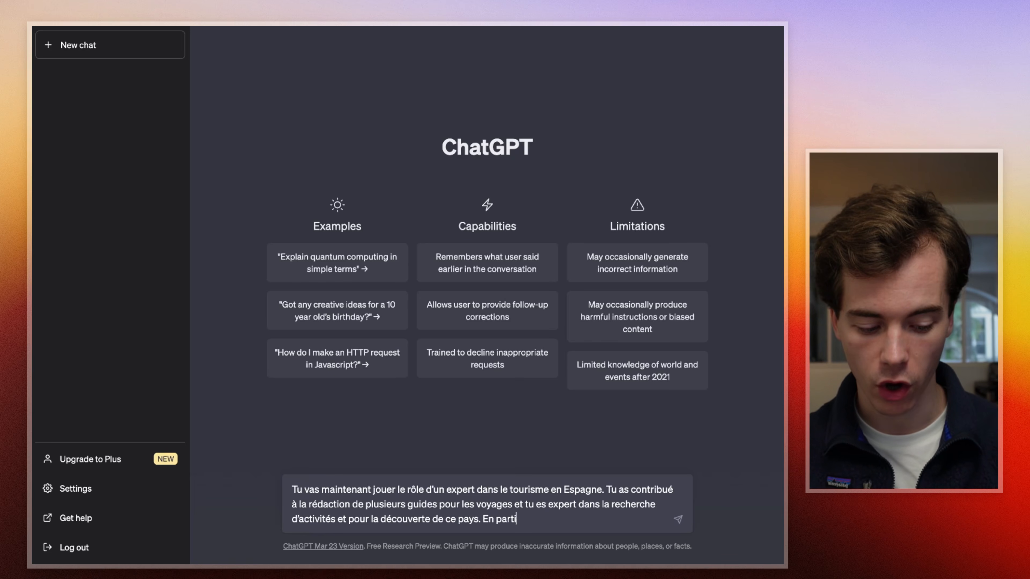
type("culier, tu es spécialisé sur l'Andal")
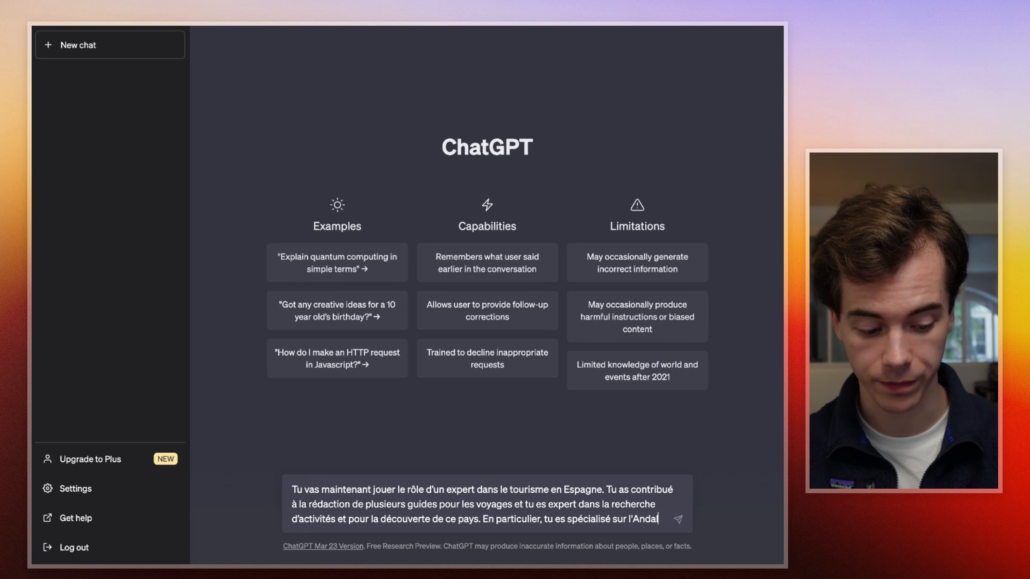
type("ousie.")
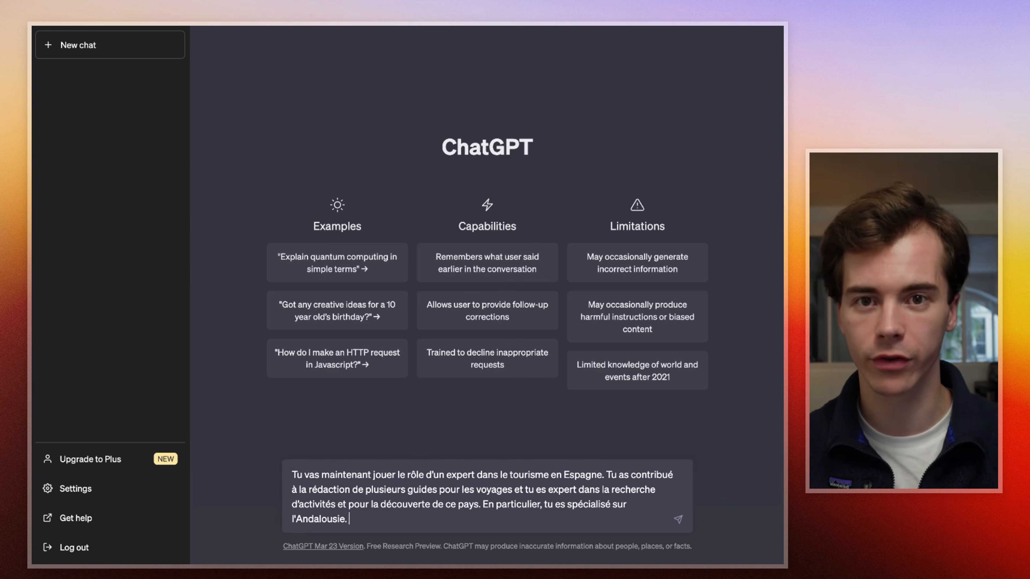
Add a separate paragraph to the prompt reading "Écris un programme de cinq jours en Andalousie."
key("shift+Return")
key("shift+Return")
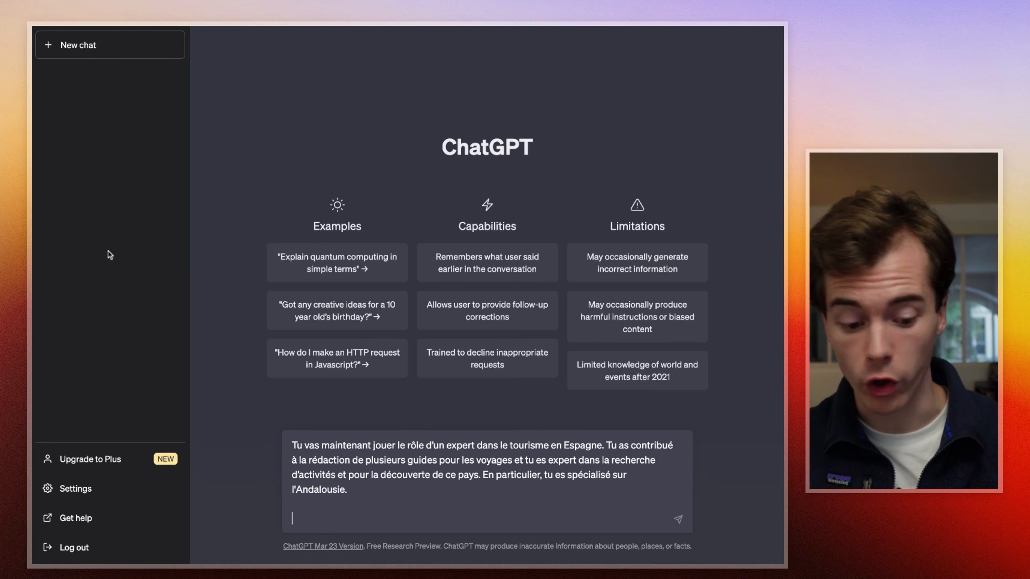
type("Écris un program")
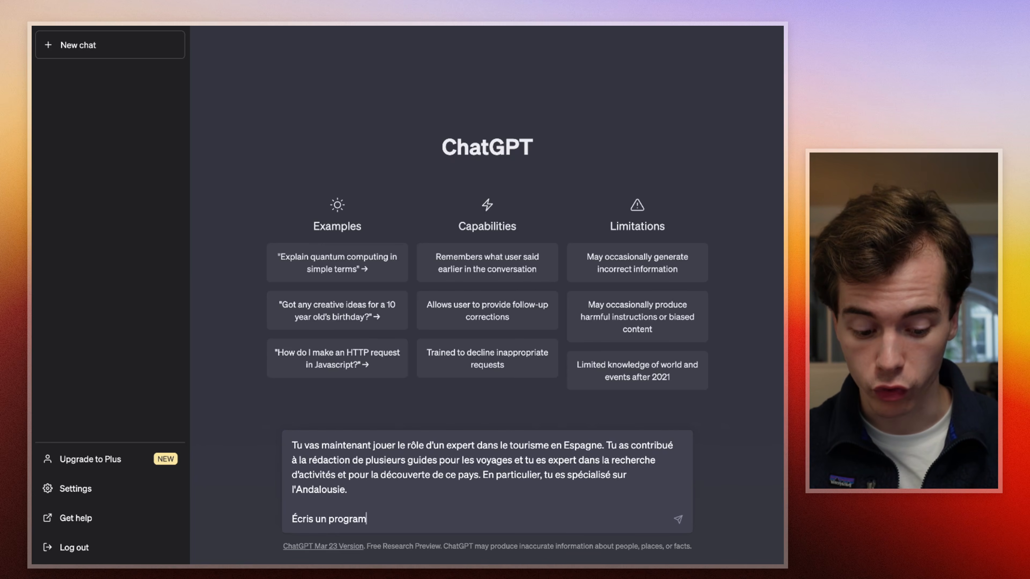
type("me de ")
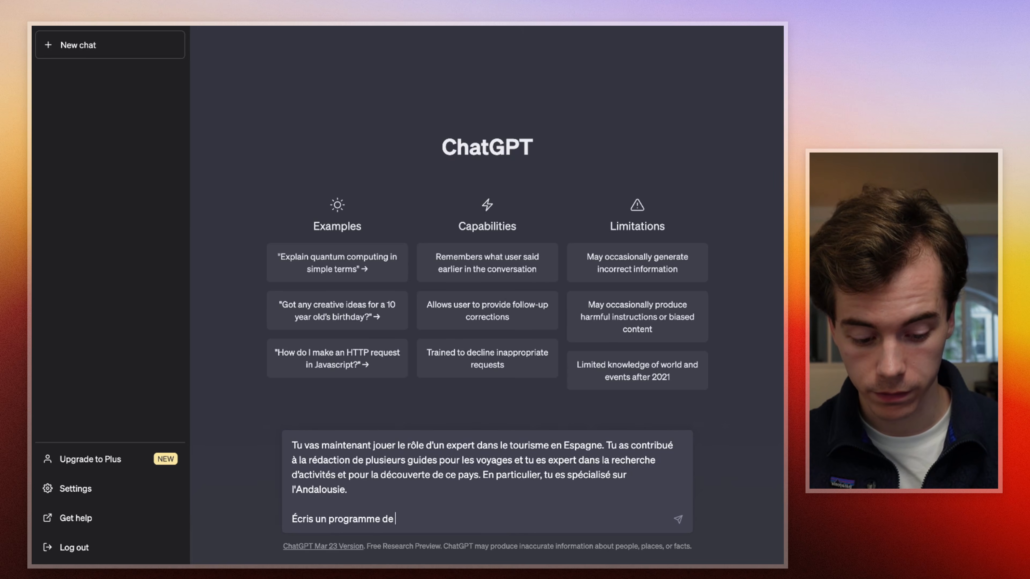
type("cinq jours e")
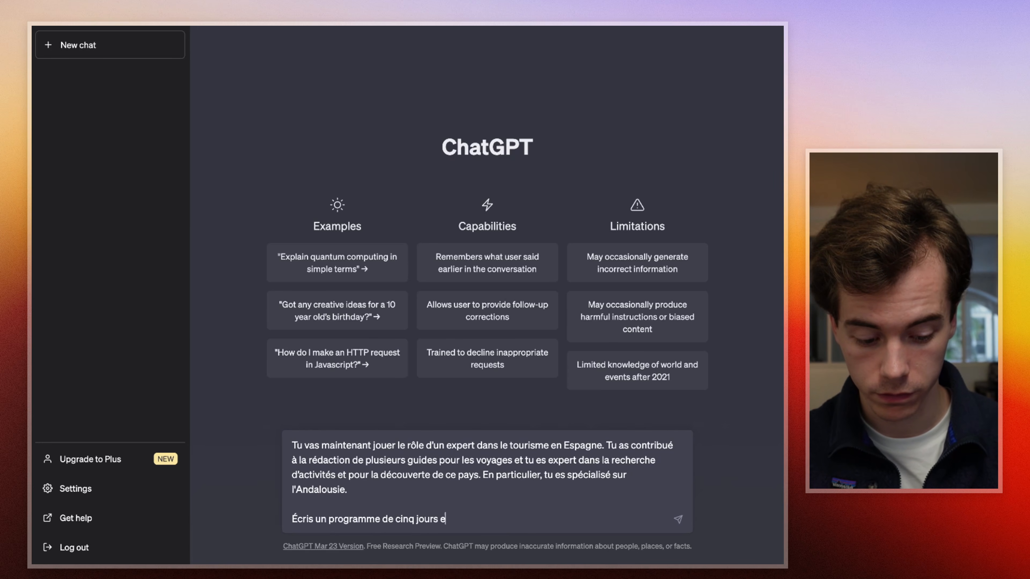
type("n Andalousie.")
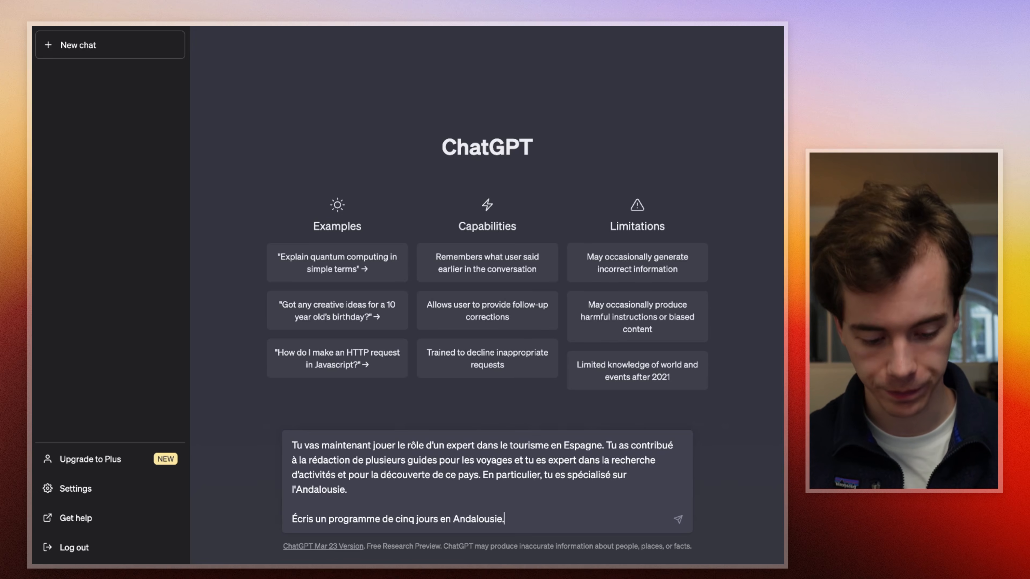
Add the answer format after "Pour répondre, tu utiliseras le format suivant :", with described entries for Jour, Ville, Activités and Temps de trajet
key("shift+Return")
key("shift+Return")
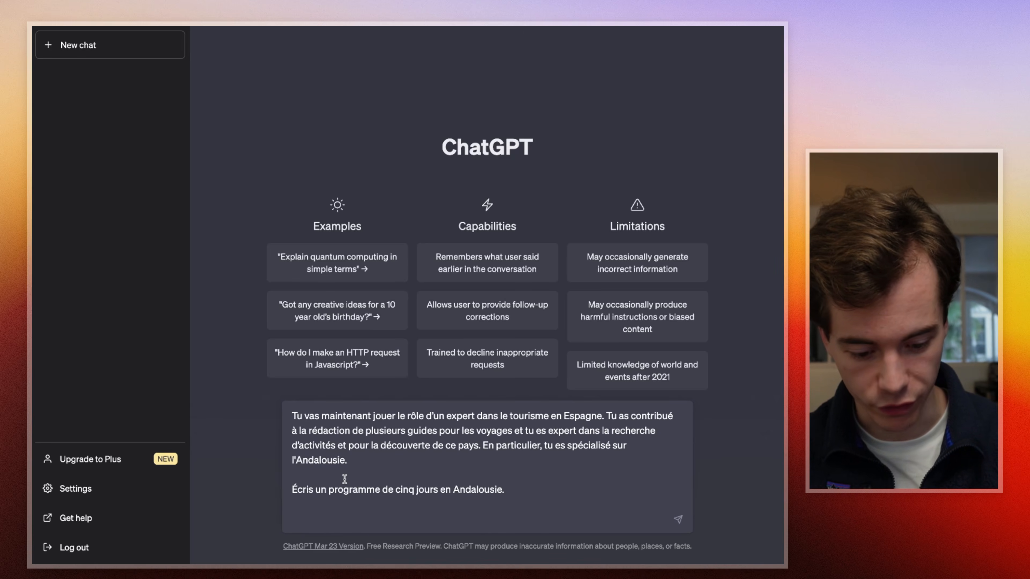
type("Pour répondre, tu utiliseras le format suivant :  Jour : Numéro de la journée  Ville : Ville dans laquelle je me trouve  Activités : contenu de la journée  Temps de trajet : trajet réalisé et kilomètres parcourus")
Remove the blank lines between the Jour, Ville, Activités and Temps de trajet entries of the answer format
scroll(463, 460, "up", 3)
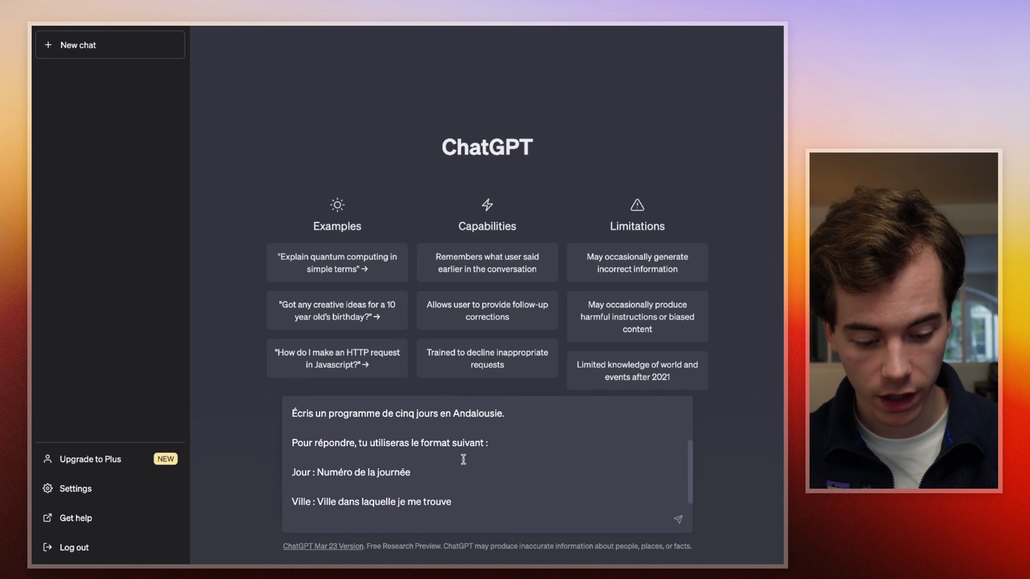
left_click(416, 453)
key("BackSpace")
key("Down")
key("Down")
key("BackSpace")
key("Down")
key("Down")
key("BackSpace")
key("Down")
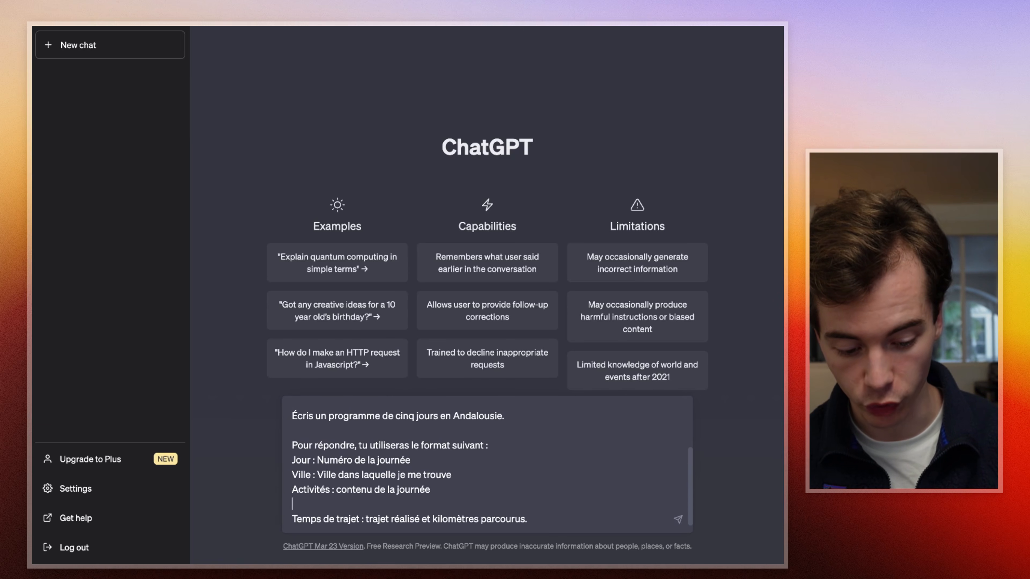
key("BackSpace")
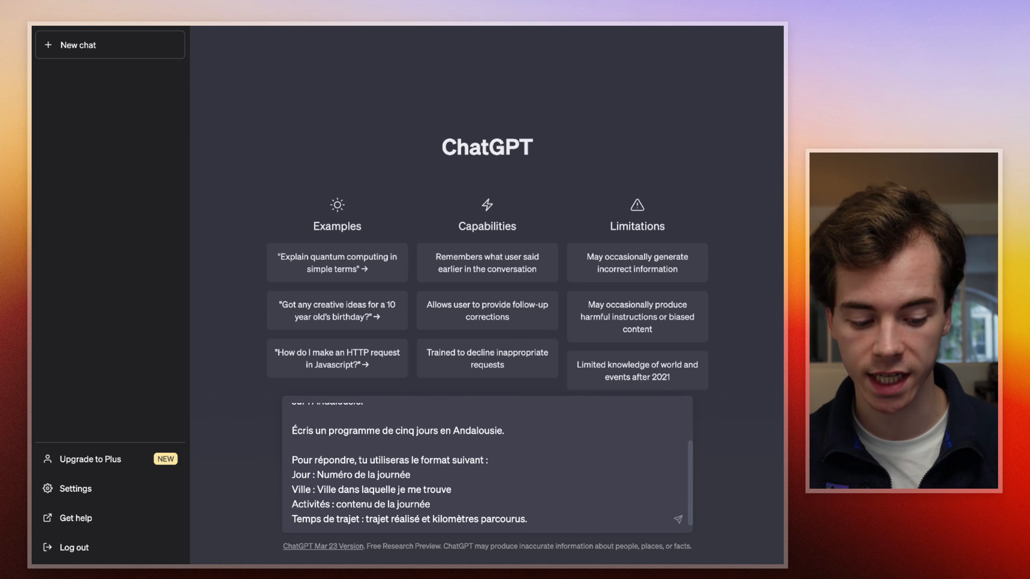
End the prompt with a new paragraph: "Avant de répondre, pose moi les questions qui te permettent de me répondre le mieux possible."
left_click(540, 518)
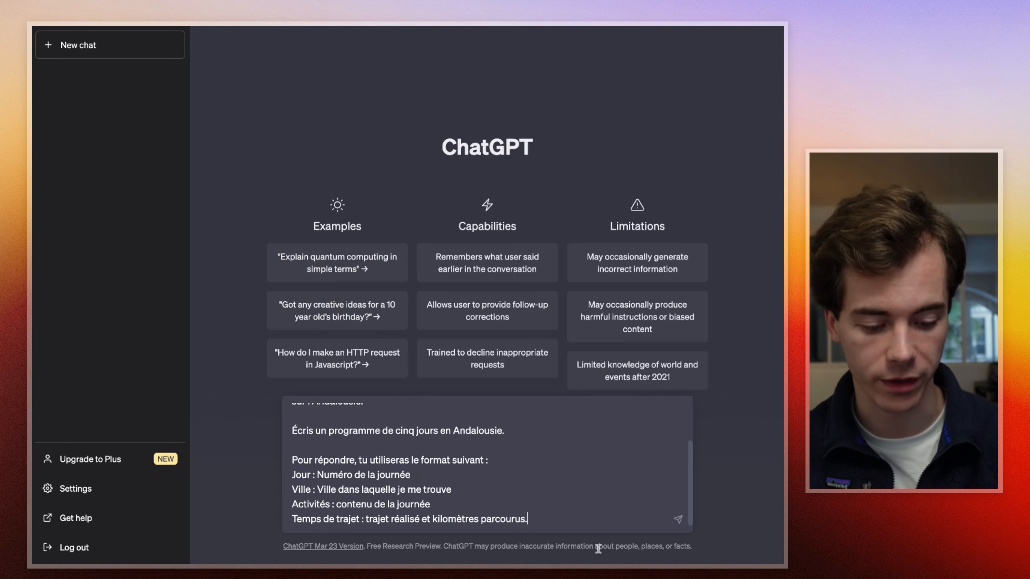
key("shift+Return")
key("shift+Return")
type("Avant de répondre, pose moi les questions qui te permettent de me répondre le mieux possible.")
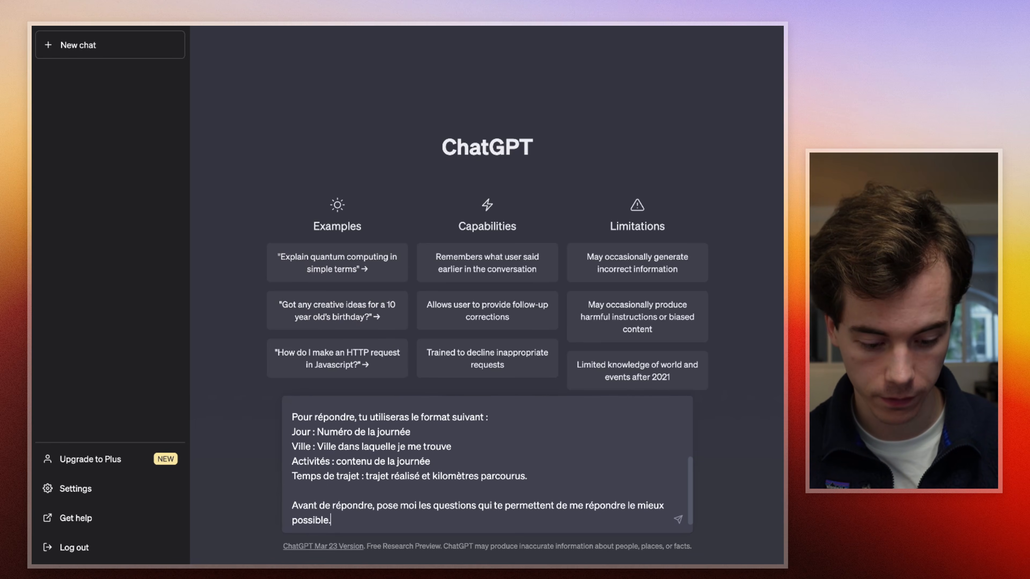
Review the complete prompt from the role description to the closing request, and send it
scroll(448, 431, "up", 5)
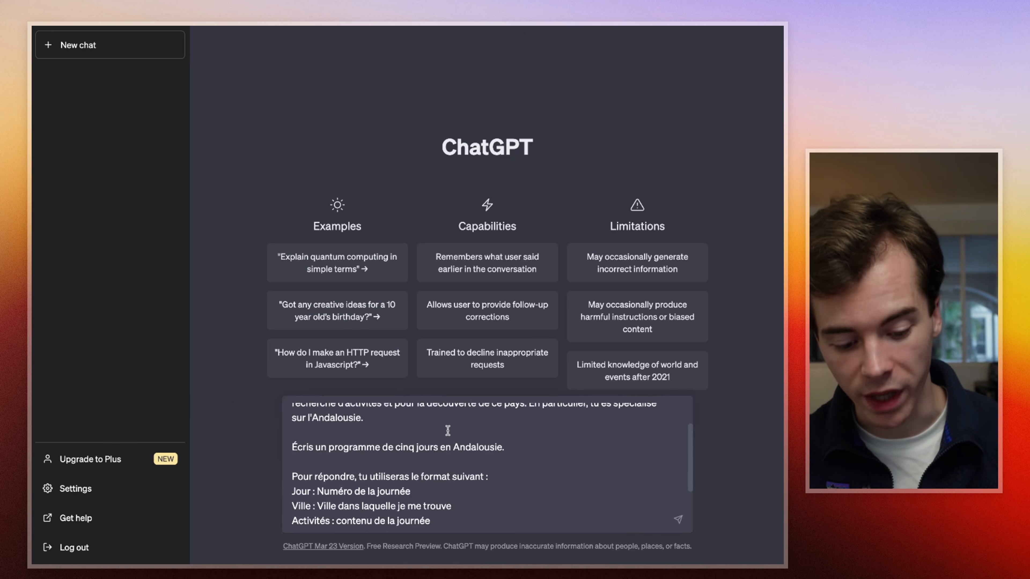
scroll(448, 431, "down", 2)
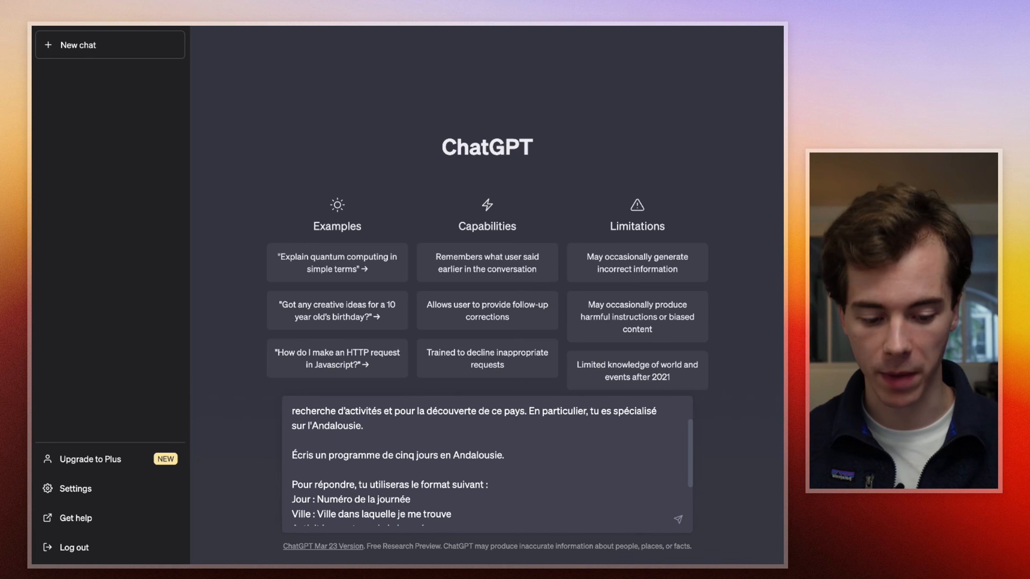
scroll(487, 462, "up", 2)
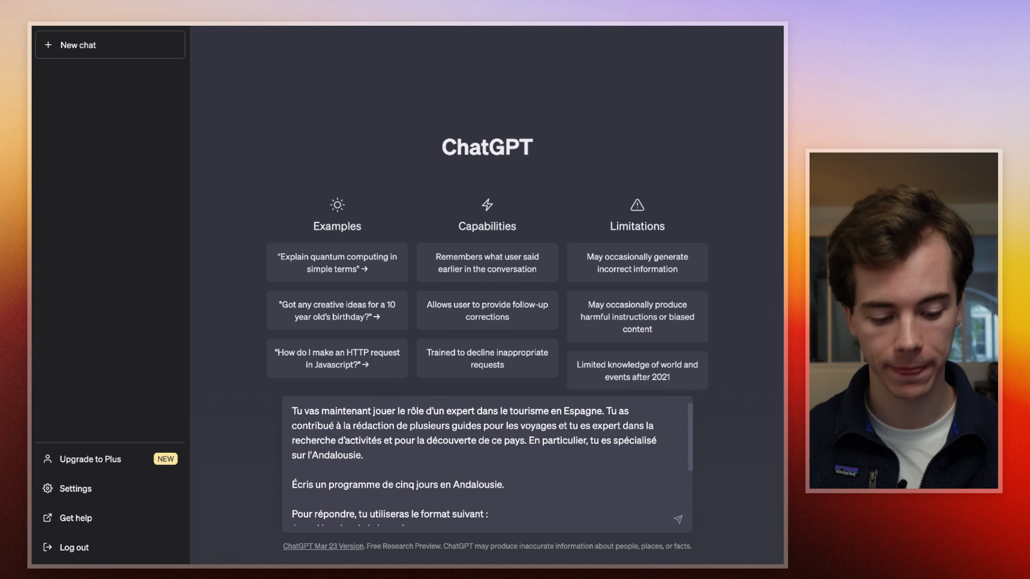
scroll(333, 432, "down", 4)
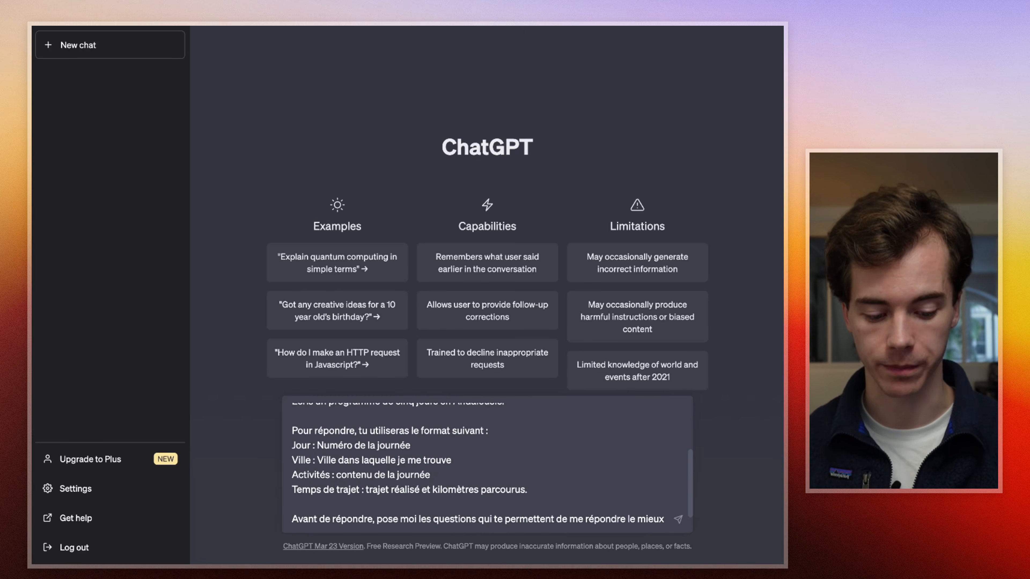
type("possible.")
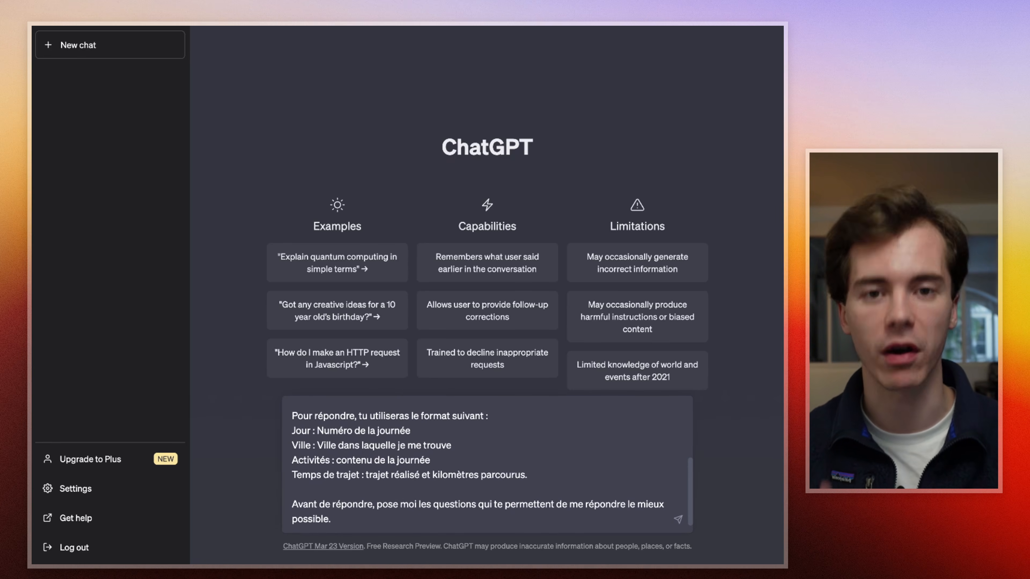
key("Return")
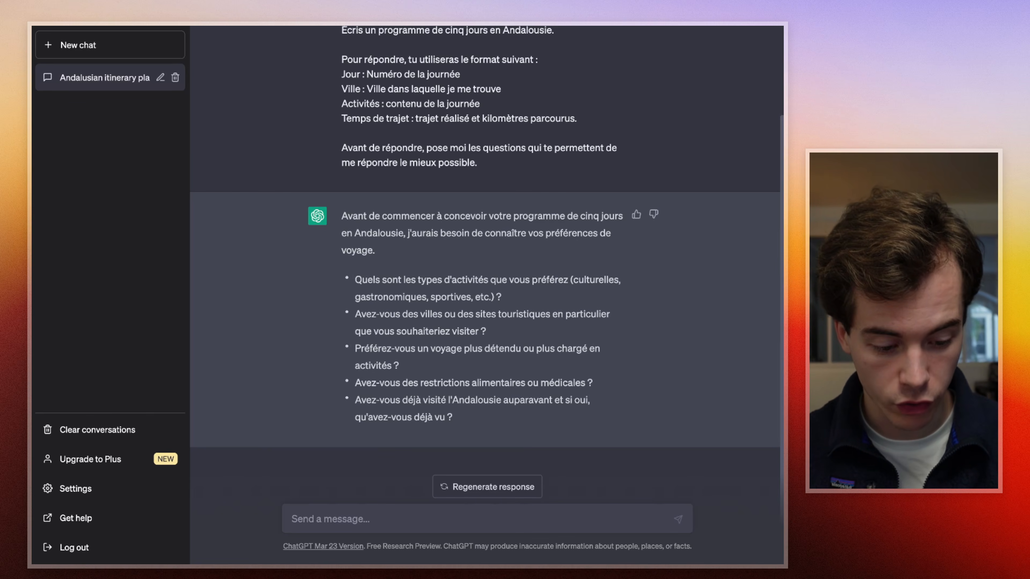
Start the reply to the travel preference questions with the lines "Types d'activité : un de tout" and "Je n'ai rien visité auparavant"
type("Typ")
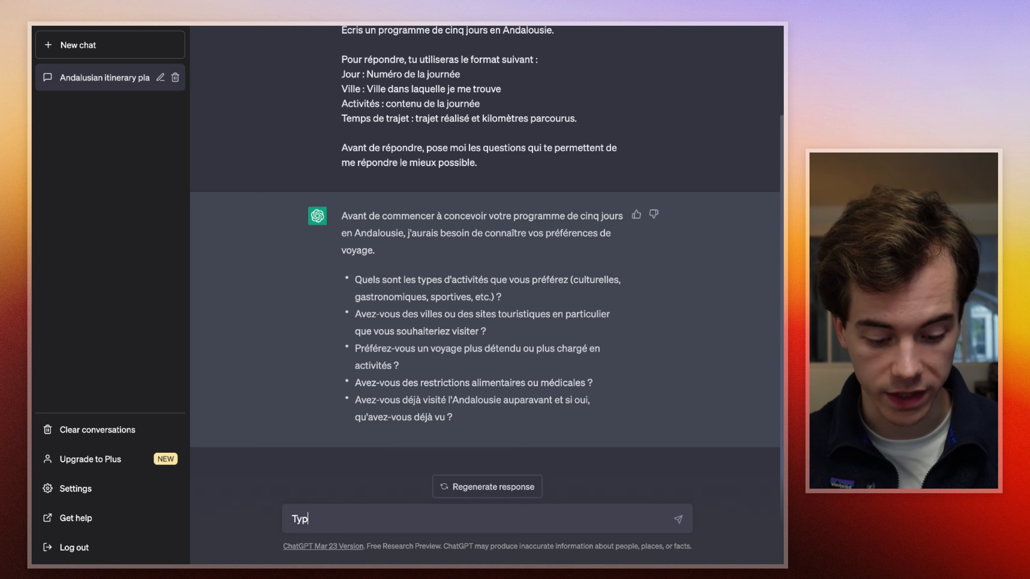
type("es d'activité : un de tout")
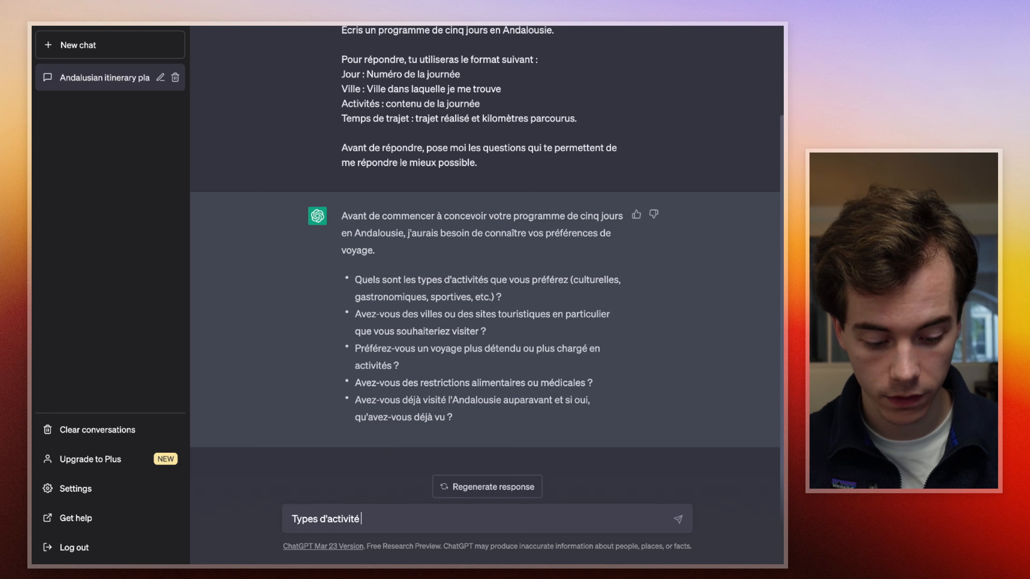
key("shift+Return")
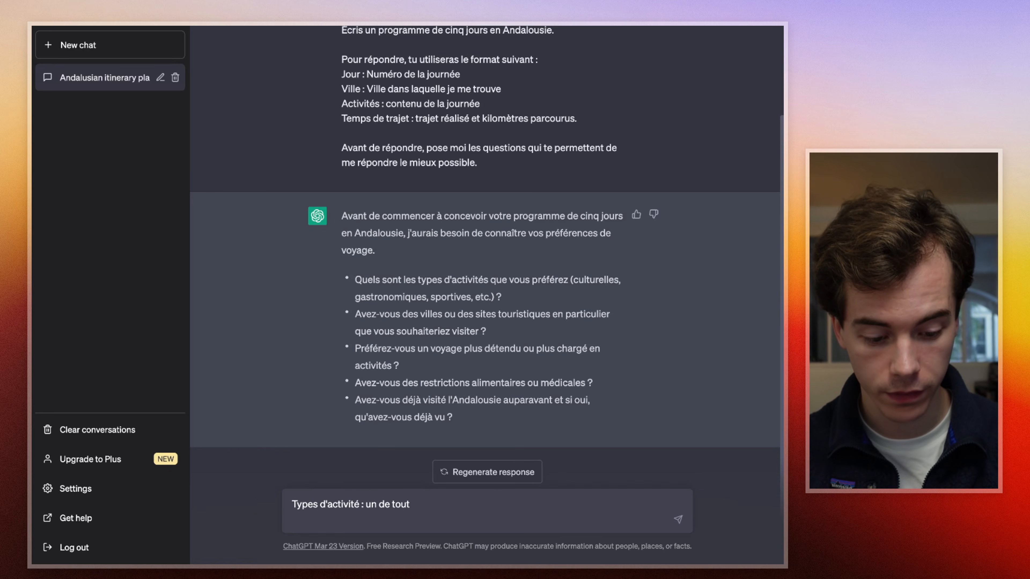
type("Je n")
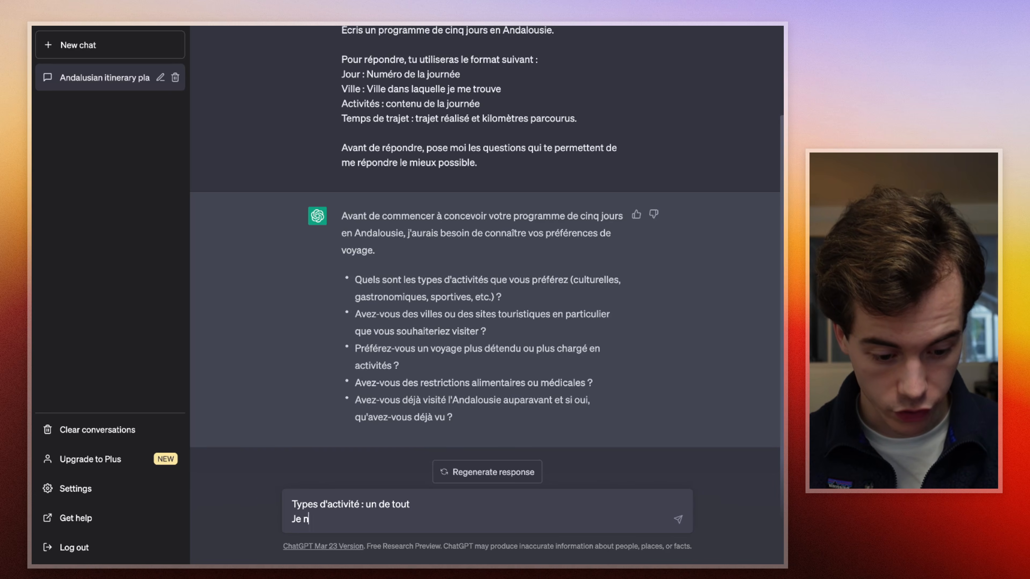
type("'ai rien vis")
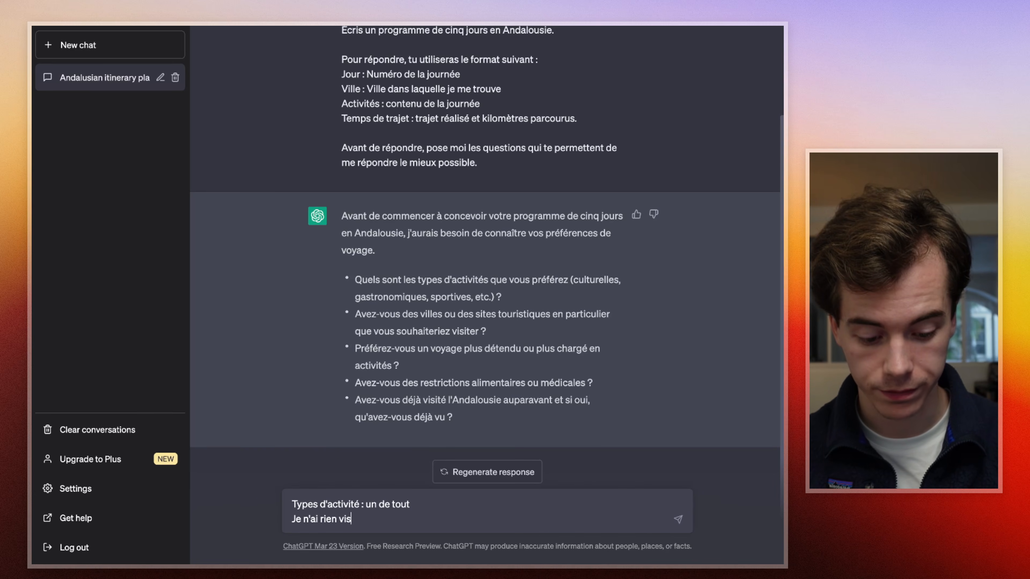
type("ité auparavant")
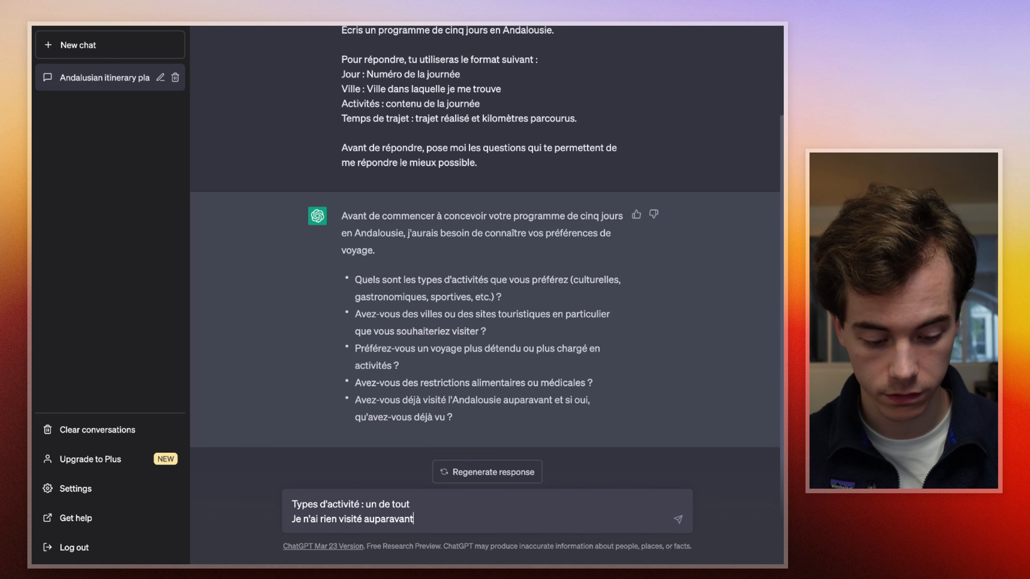
Add the reply lines "Chargé en activités" and "Aucune restricition", fixing the spelling of "activités"
key("shift+Return")
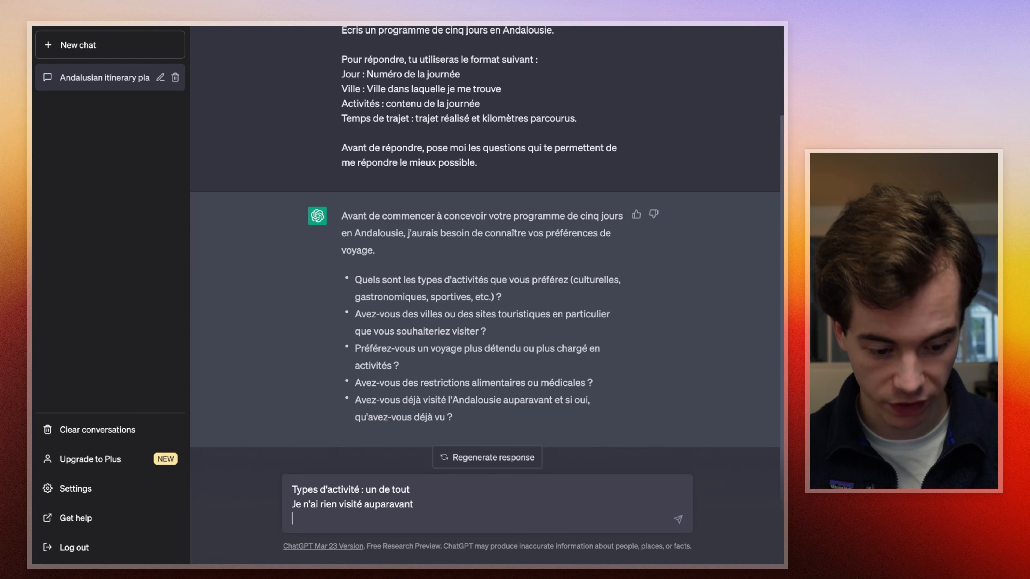
type("Charg")
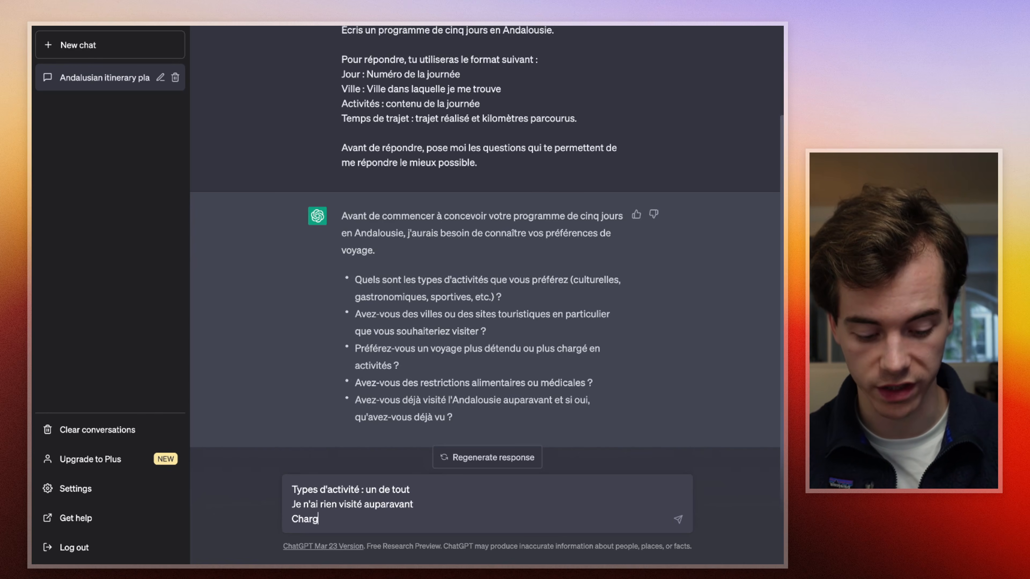
type("é en activitiés")
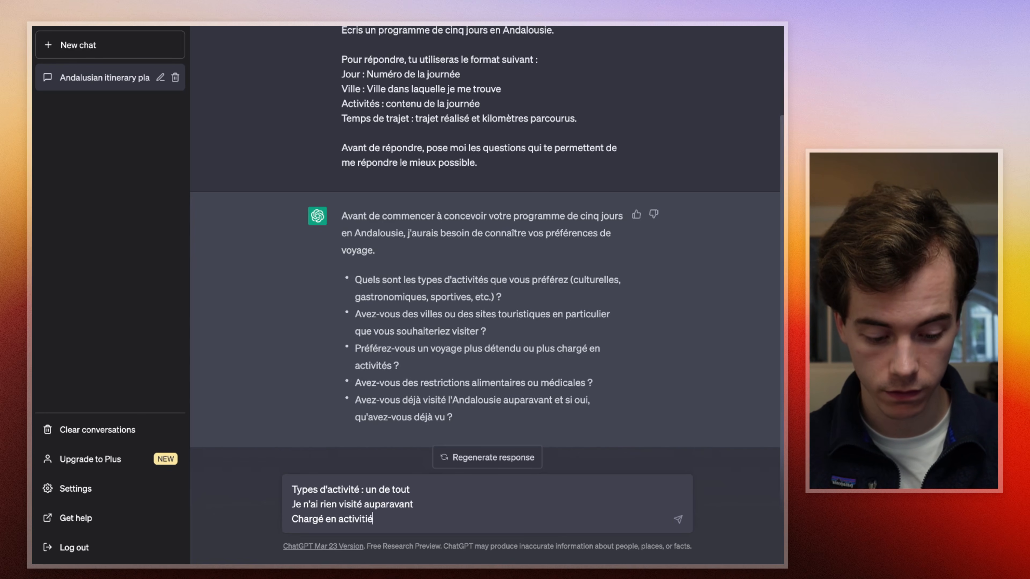
key("shift+Return")
type("Aucu")
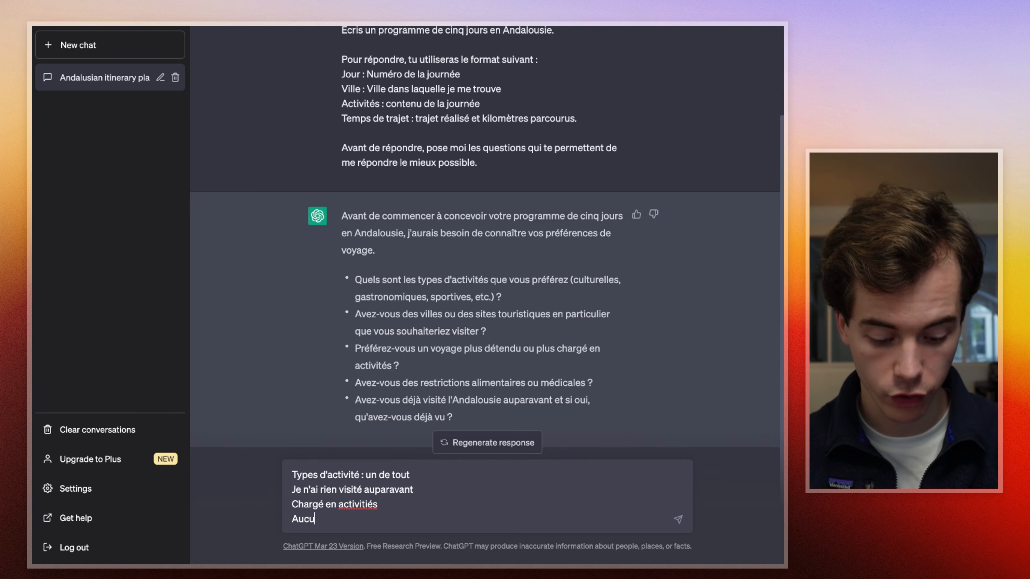
type("ne restricition")
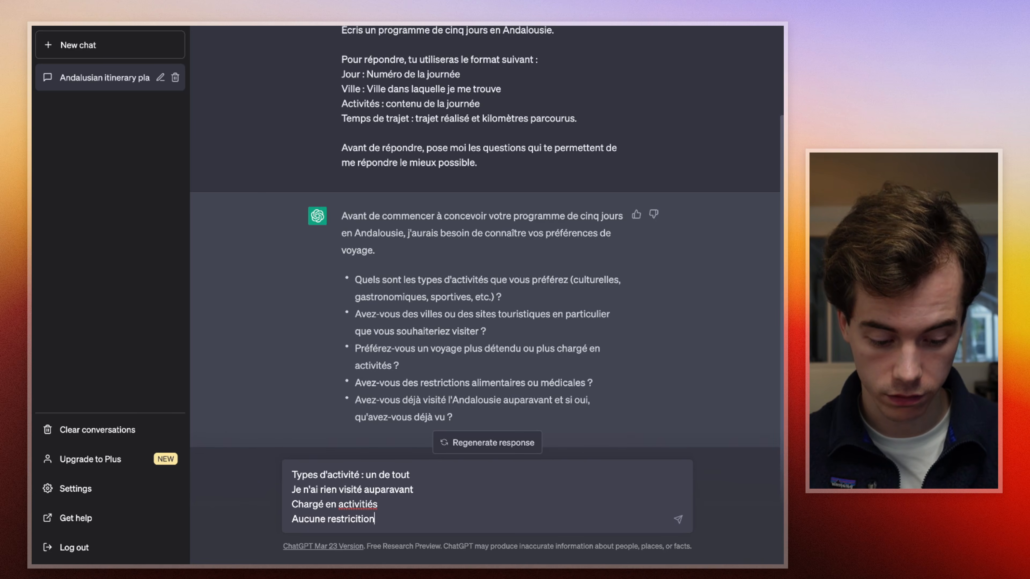
key("BackSpace")
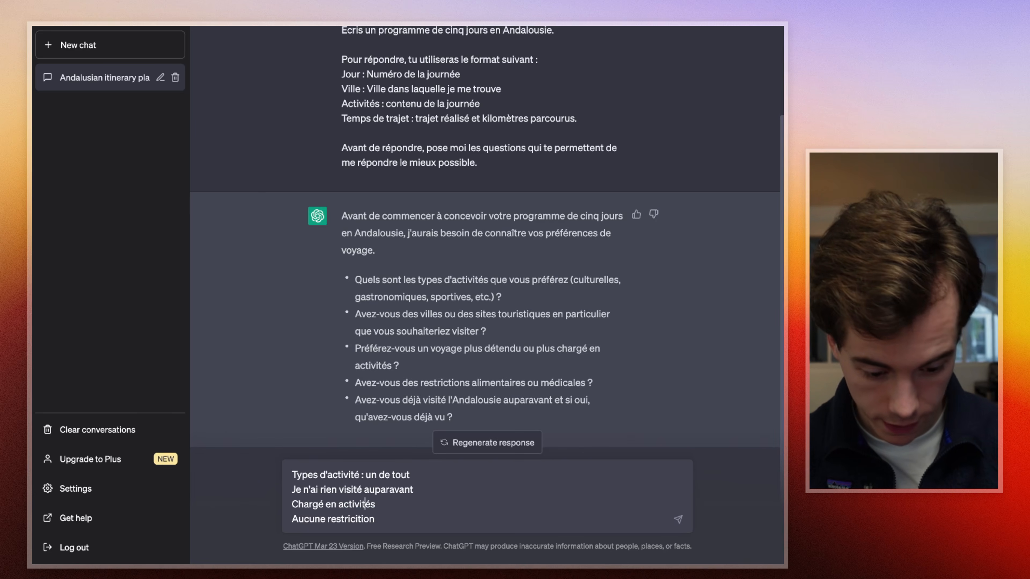
Correct the restrictions line of the reply to "Aucune restriction alimentaire ou médicale" and add an empty line below it
key("Down")
type("ali")
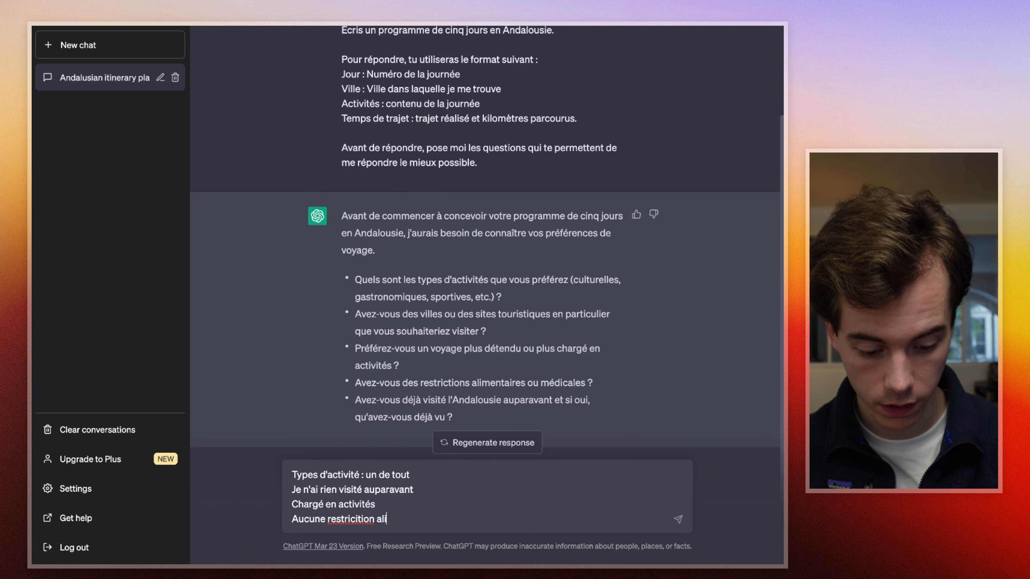
key("BackSpace")
key("BackSpace")
key("BackSpace")
key("BackSpace")
key("BackSpace")
key("BackSpace")
key("BackSpace")
key("BackSpace")
key("BackSpace")
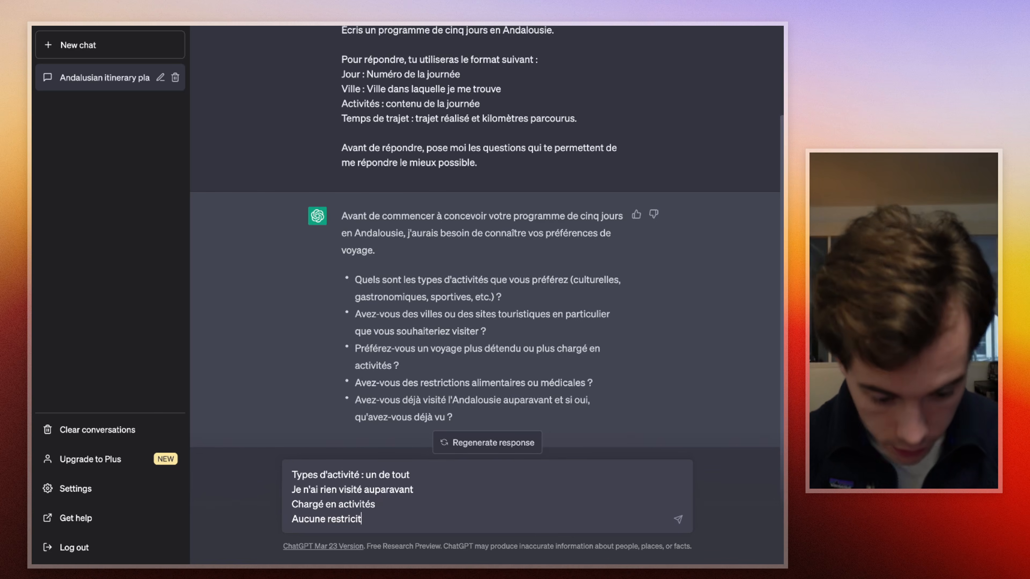
type("tion alimenta")
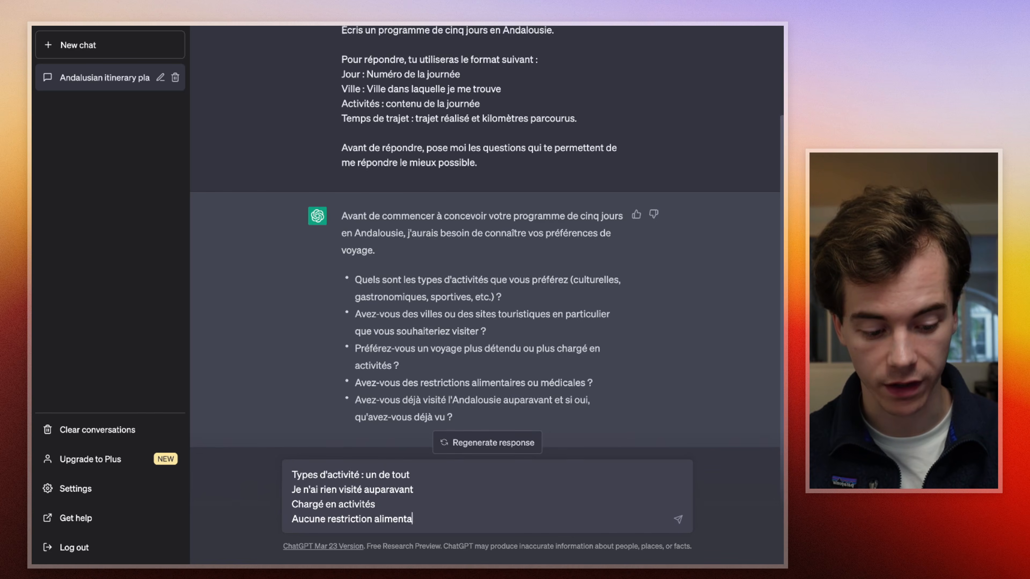
type("ire ou médicale")
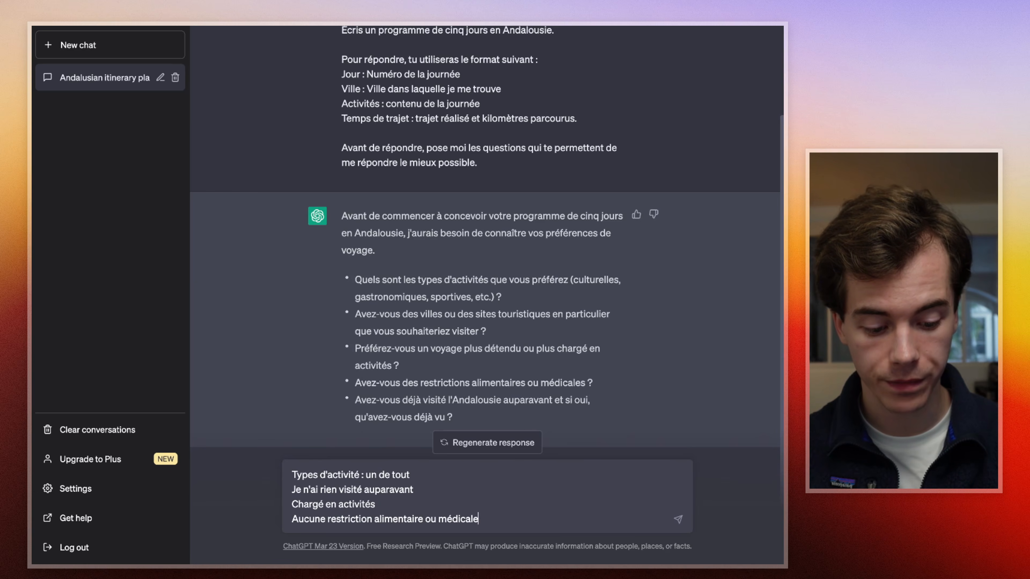
key("shift+Return")
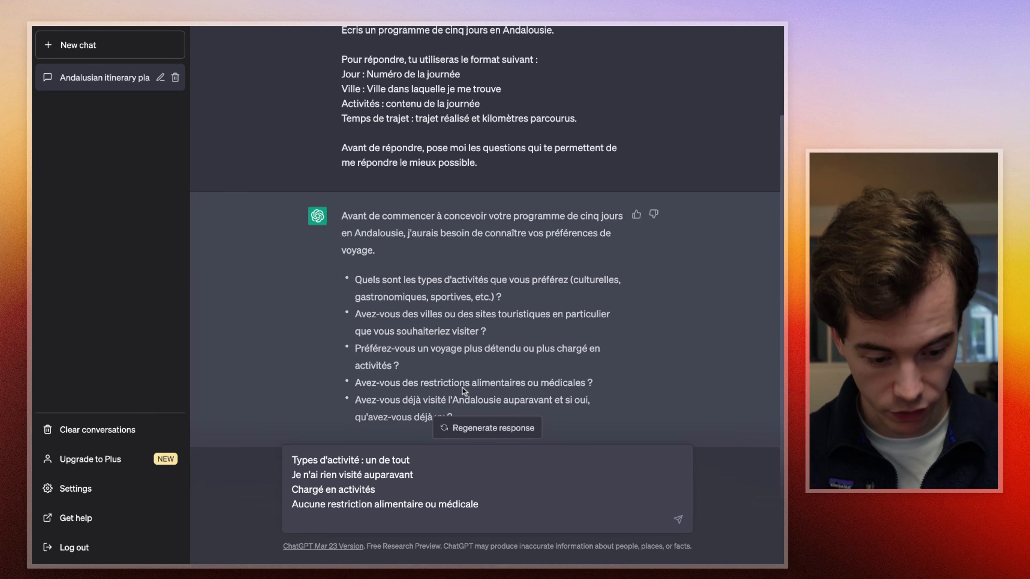
Replace the reply's second line with "Je souhaite absolument visiter Grenade", keeping "Chargé en activités" on its own line
triple_click(385, 475)
key("BackSpace")
type("Je souhaite absolu")
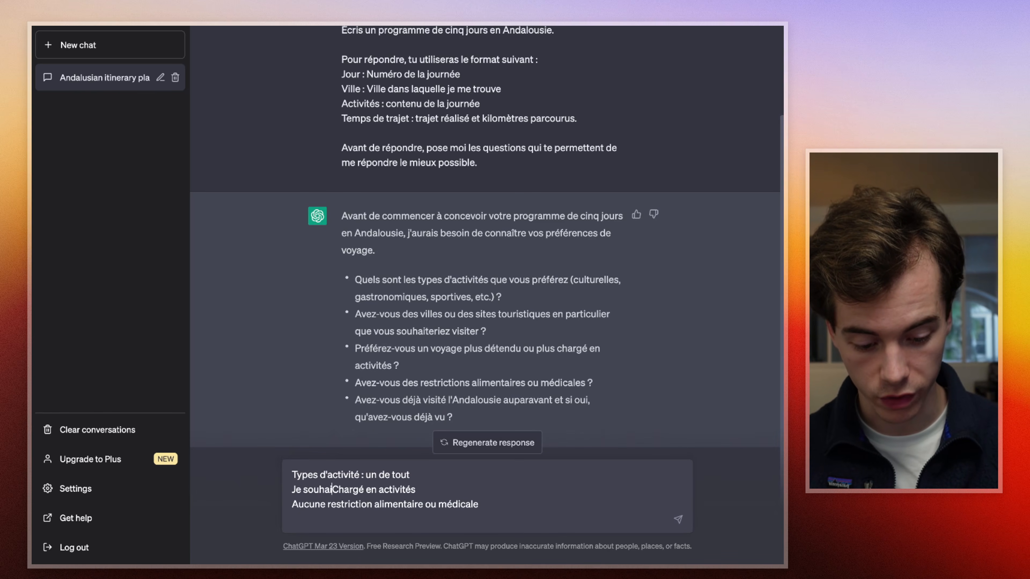
type("ment visiter Gren")
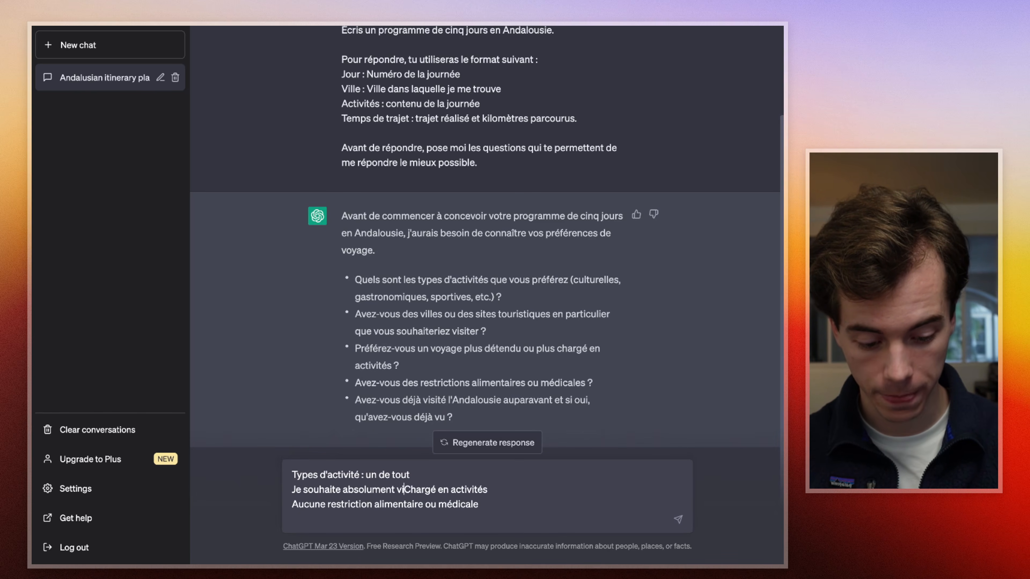
type("ade")
key("shift+Return")
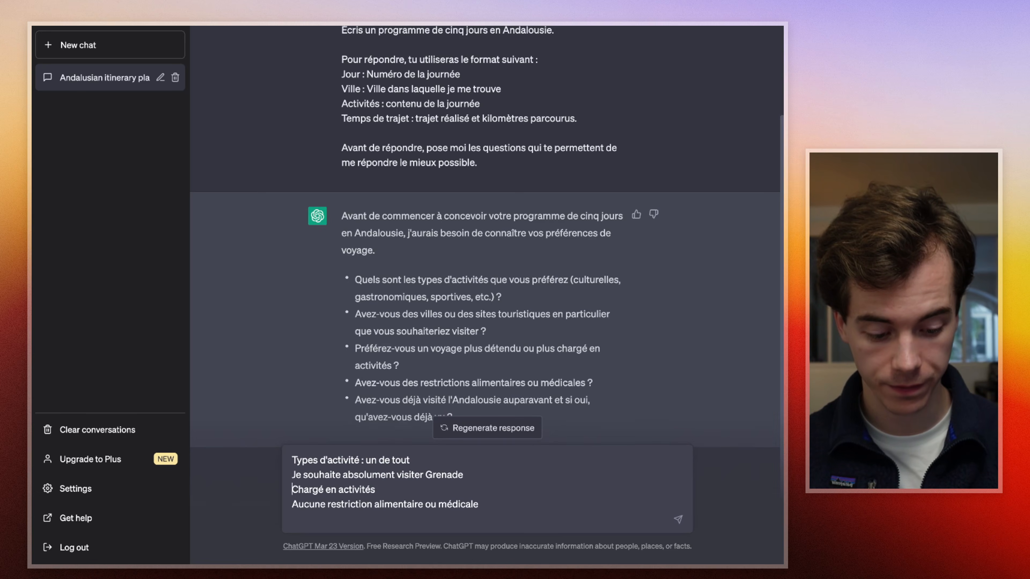
Finish the reply with the line "Je n'ai jamais visité l'Andalousie auparavant" and send it
left_click(497, 513)
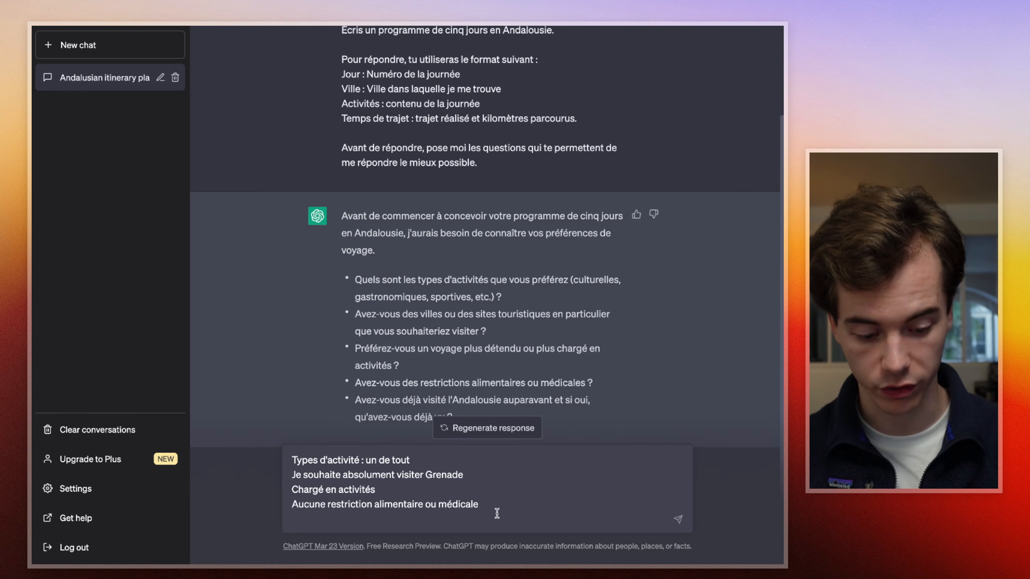
type("Je n'ai visité")
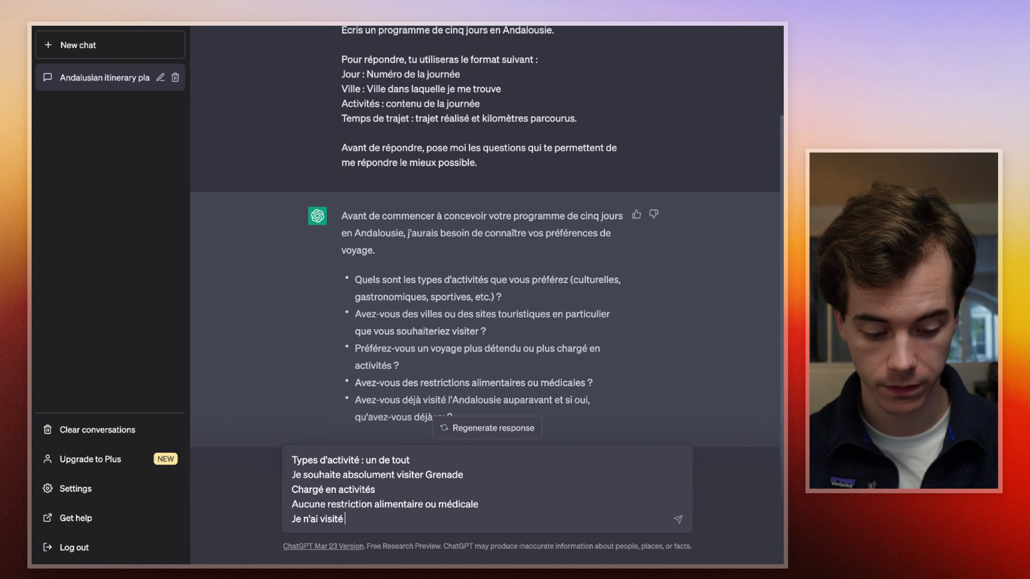
key("alt+BackSpace")
type("jamais visit")
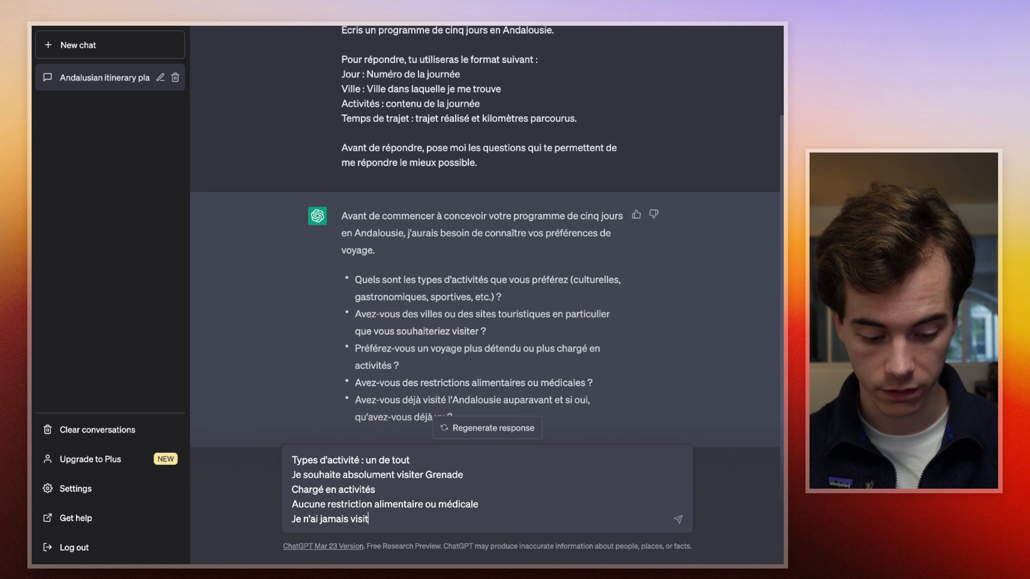
type("é l'And")
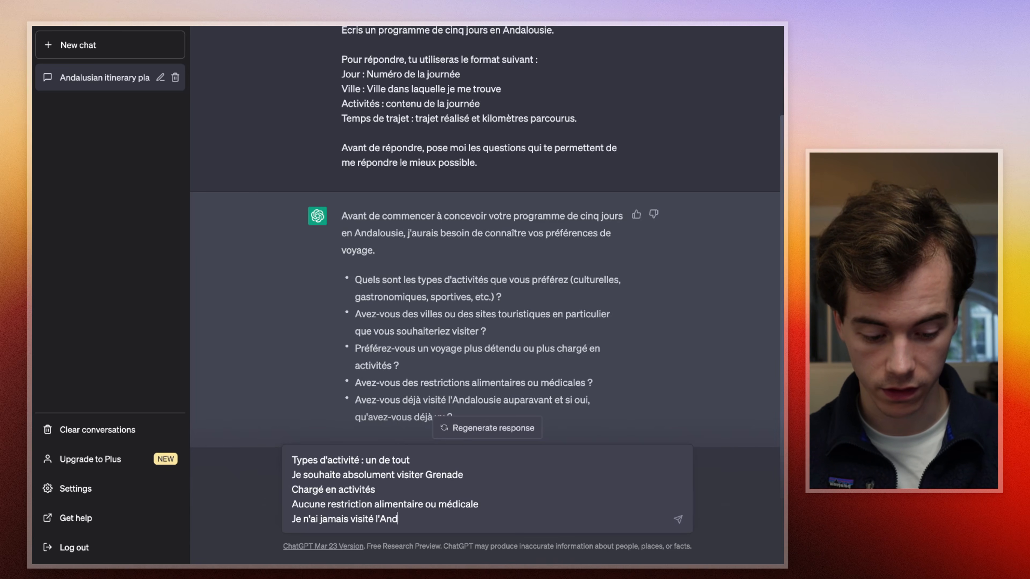
type("alousie a")
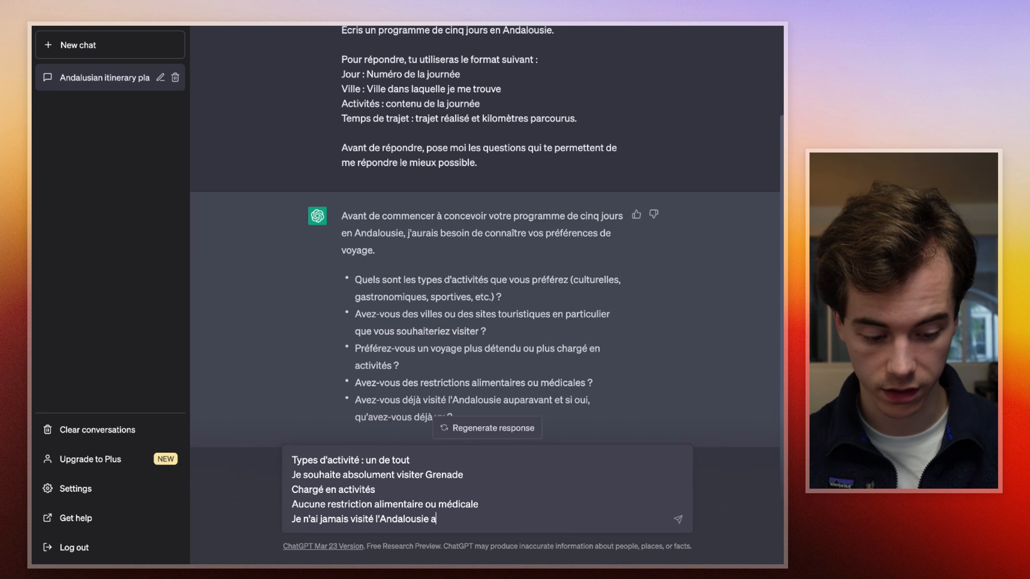
type("uparavant")
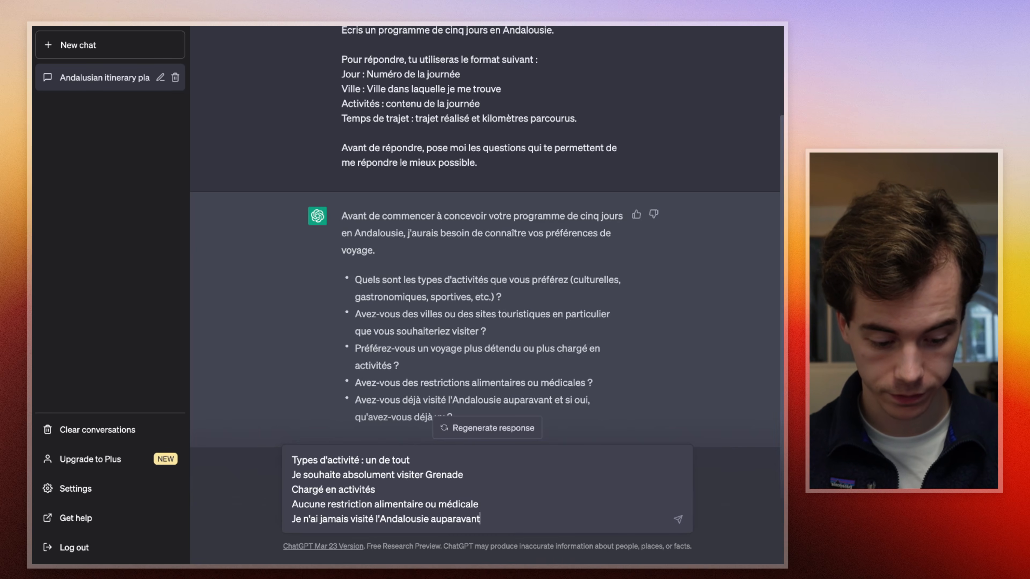
key("Return")
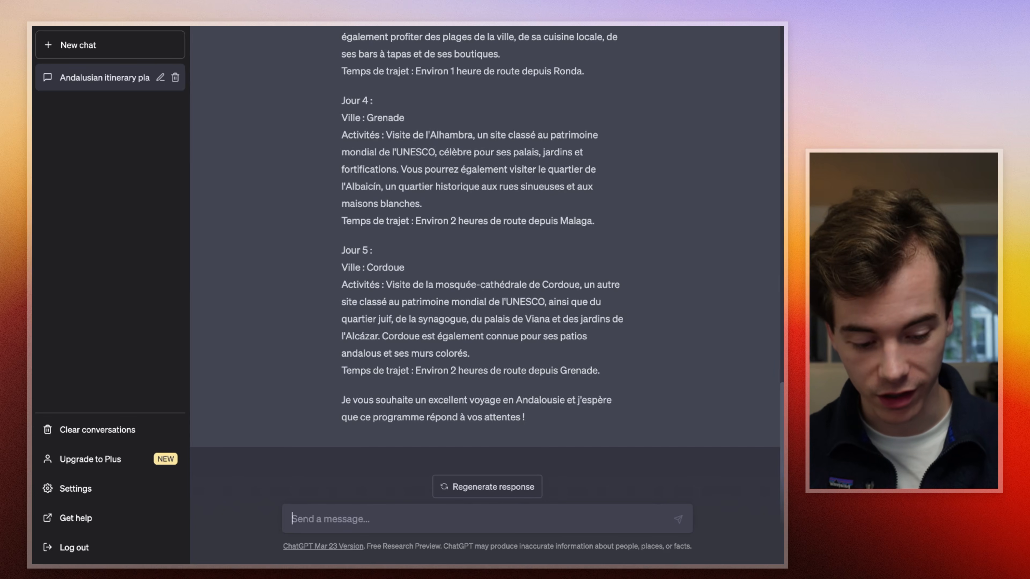
Ask for the itinerary as a table by sending "Met toutes ces données dans un tableau"
type("Met toutes ces données dans un")
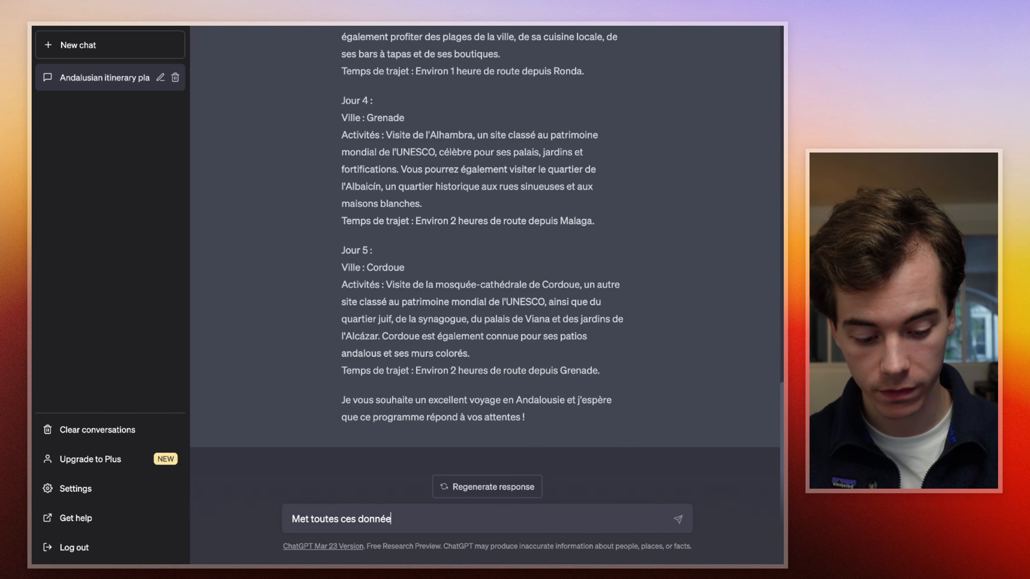
type(" tableau")
key("Return")
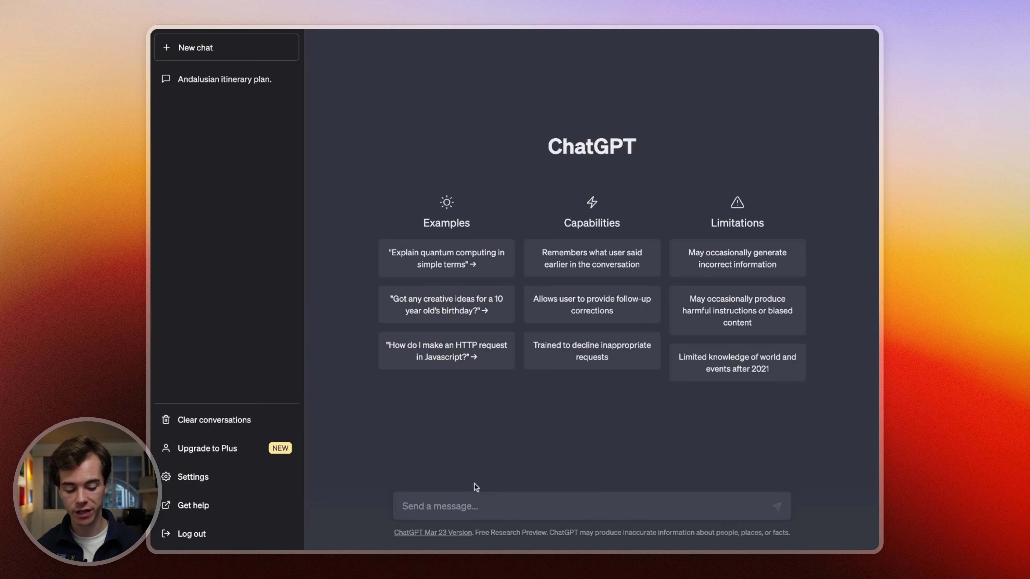
Request an Elon Musk-style critique of "la conquête de Mars n'est pas utile pour l'humanité. Nous devrions nous concentrer sur la Terre." and read the reply
left_click(475, 503)
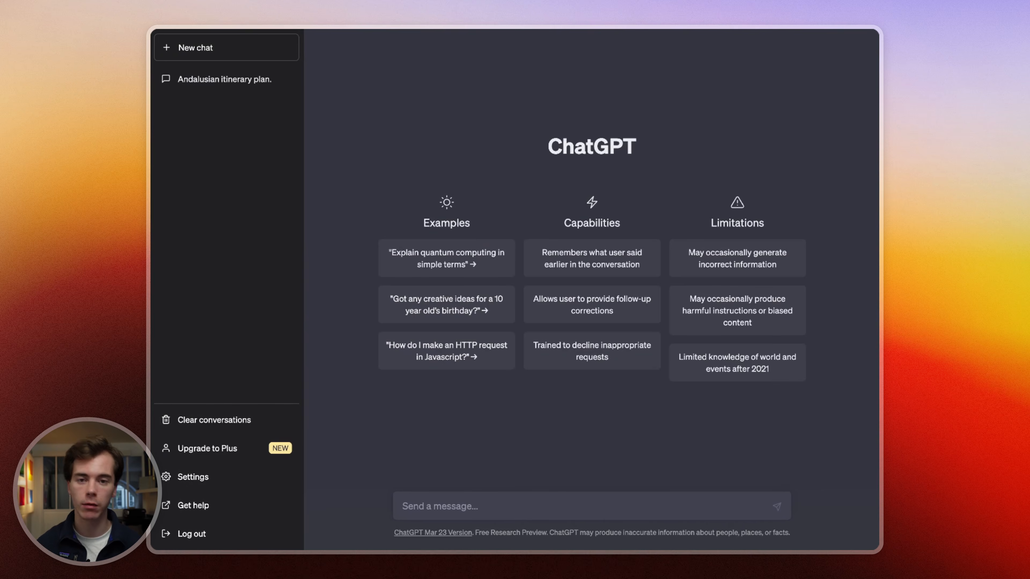
type("Je vais te donner un argument, critique le comme si tu étais Elon Musk. Argument : la conquête de Mars n’est pas utile pour l’humanité. Nous devrions nous concentrer sur la Terre.")
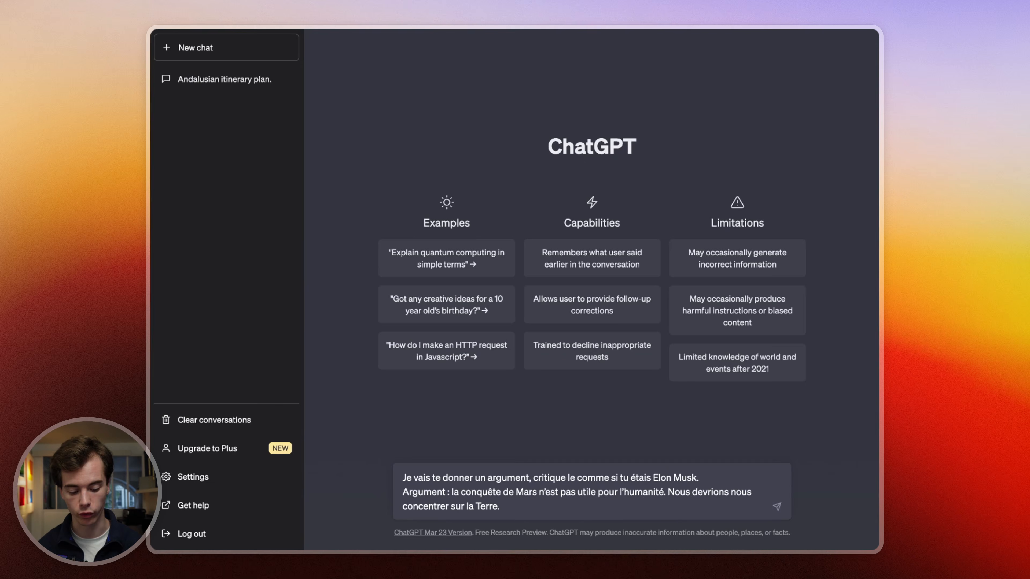
key("Return")
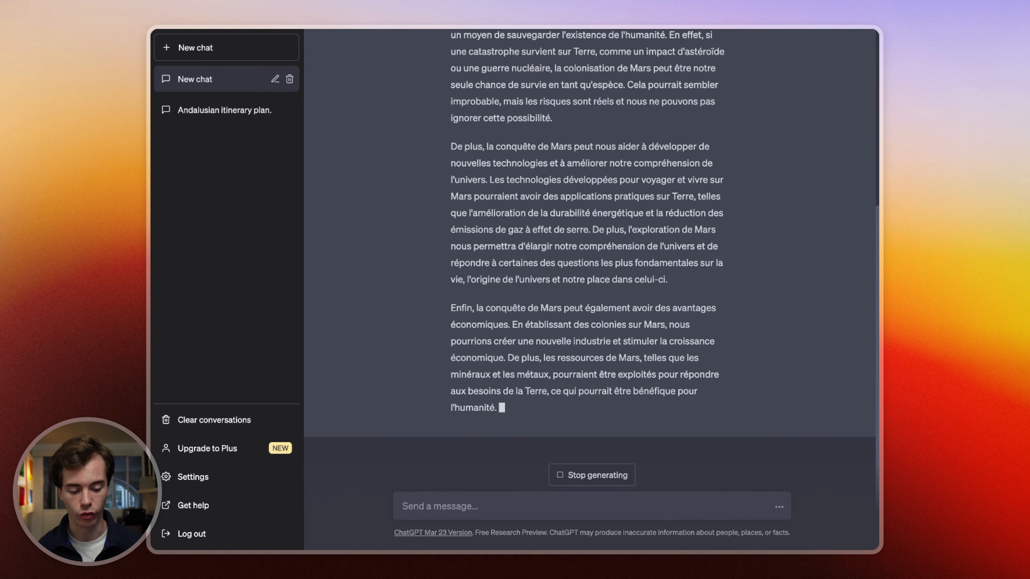
scroll(670, 292, "up", 3)
scroll(670, 291, "up", 2)
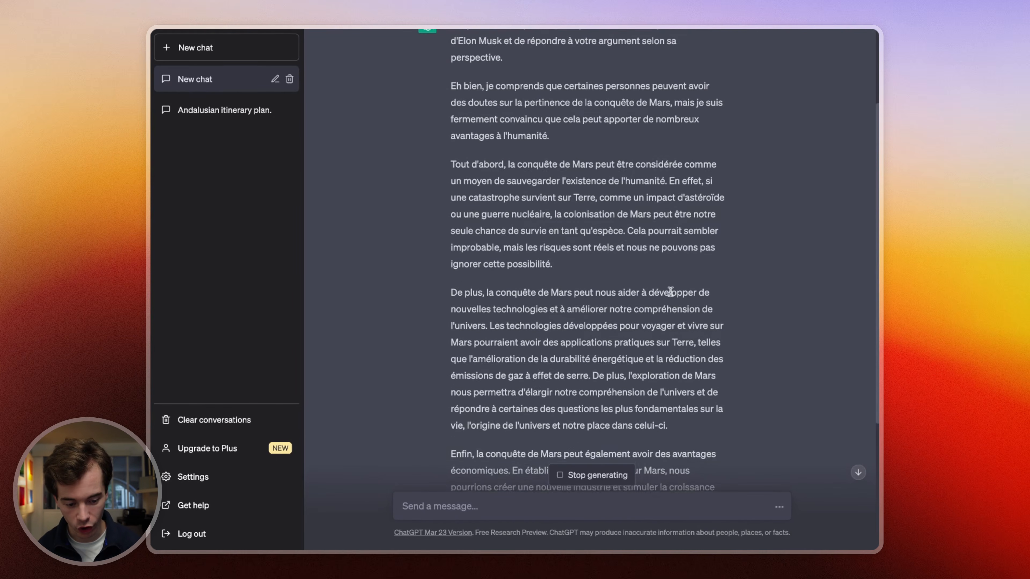
scroll(613, 163, "down", 2)
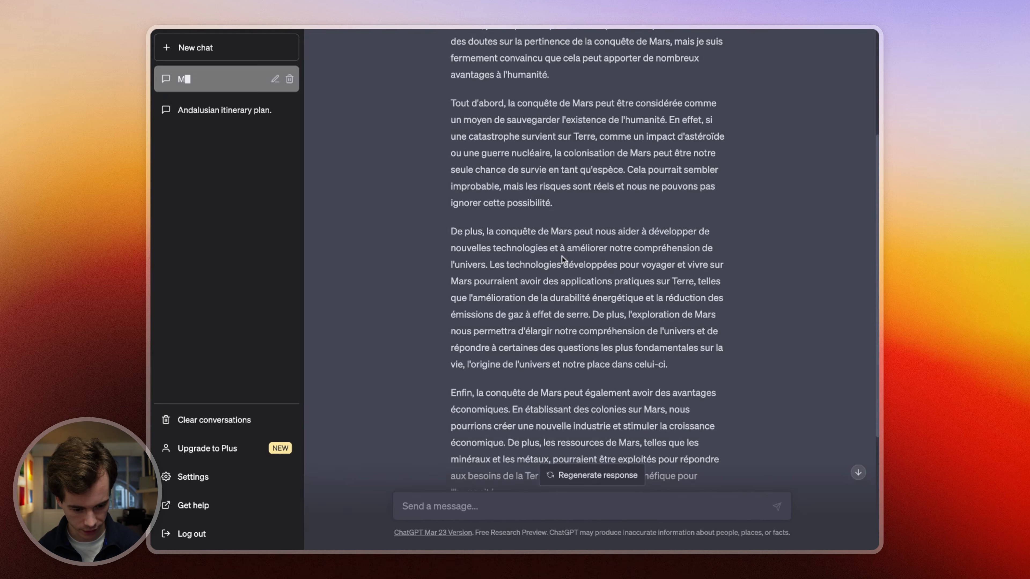
scroll(561, 257, "down", 4)
scroll(692, 312, "down", 2)
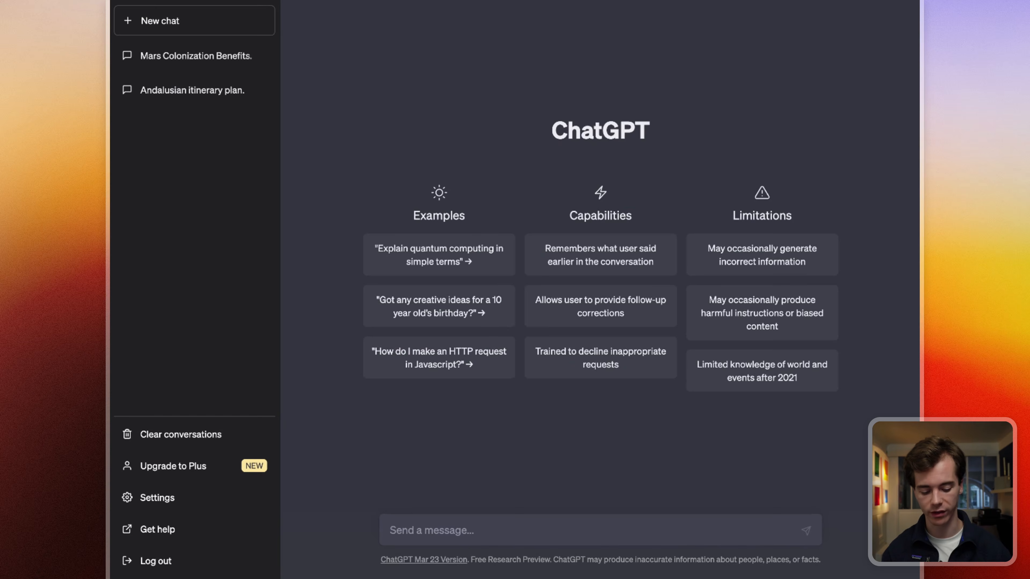
Send a French prompt for an OpenAI recruiter role-play with application questions, a 0 to 10 score per answer, improvement advice and a follow-up question
type("Je souhaite travailler chez OpenAi. En te basant sur l’intégralité des informations disponibles sur cette entreprise, tu vas maintenant jouer le rôle d’un recruteur. Tu vas me poser des questions sur ma candidature. A l’issue de chacune de mes réponses, tu indiqueras une note de 0 à 10 sur sa pertinence. Tu indiqueras les manières dont j’aurai pu améliorer ma réponse. Puis tu me poseras une nouvelle question.")
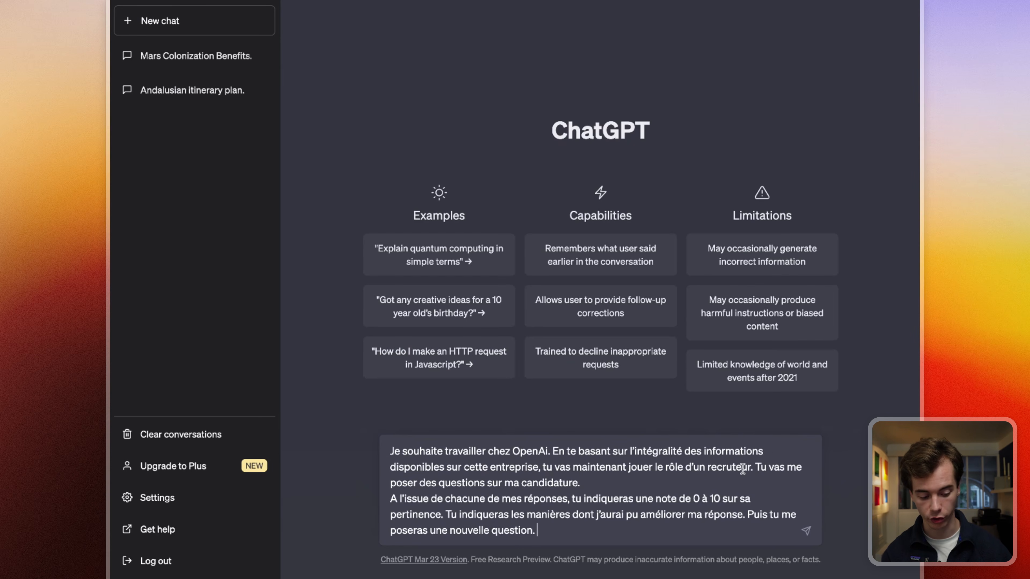
left_click(583, 483)
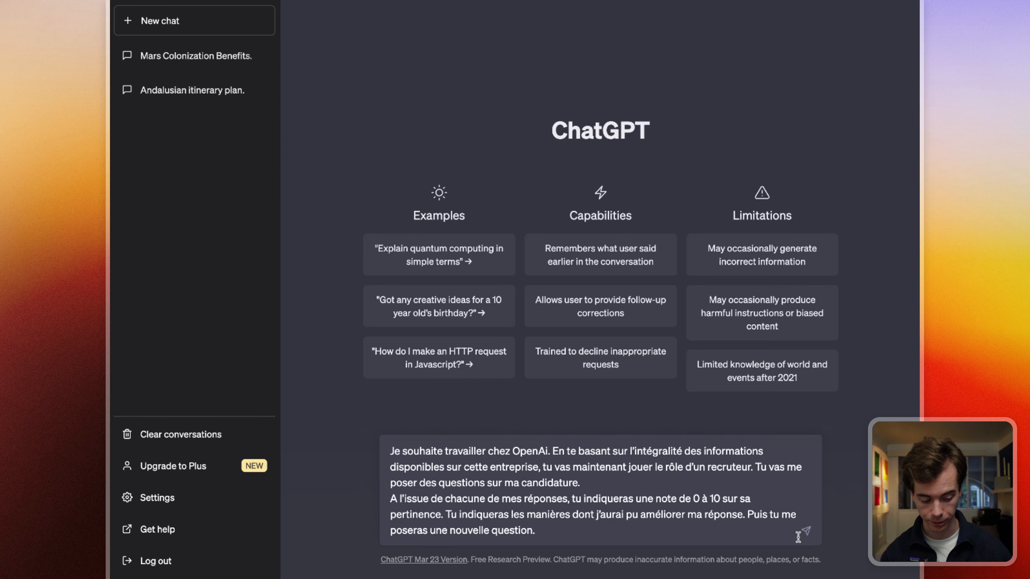
left_click(806, 533)
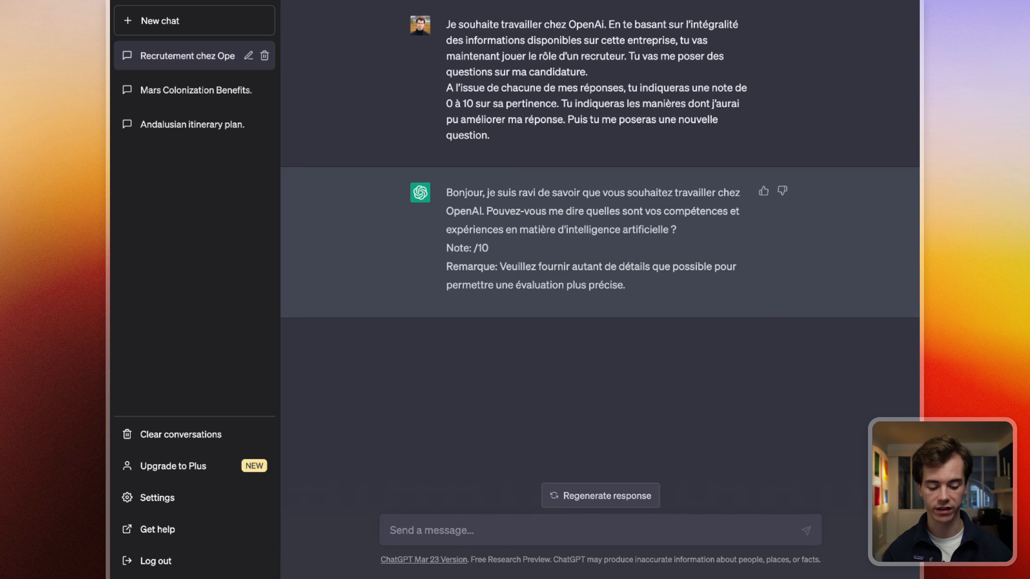
Answer the recruiter's question with "J'ai très peu de compétences sur le sujet mais je suis très travailleur."
type("J'ai très peu de")
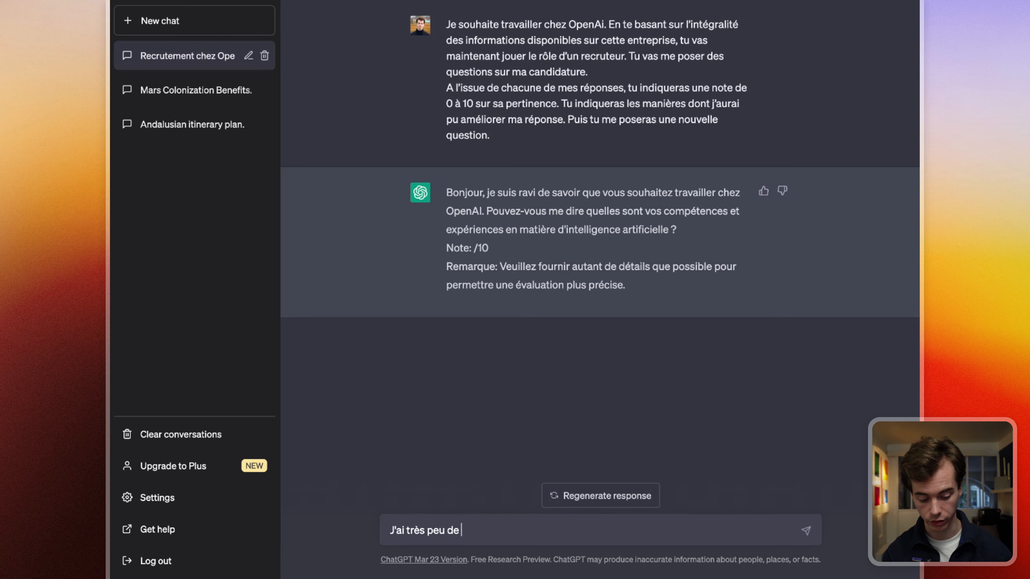
type(" compétences sur le sujet mais je suis très travailleur.")
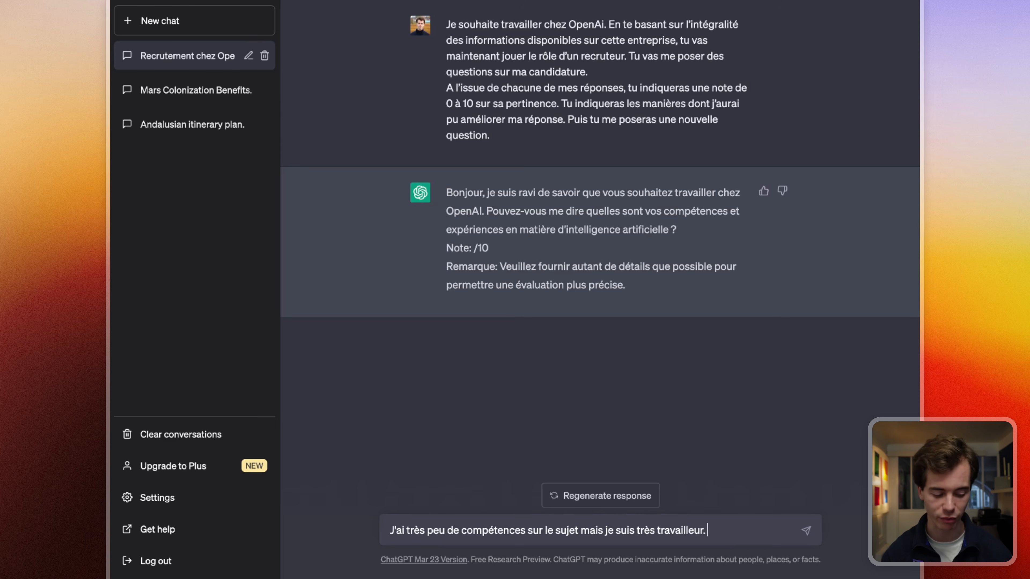
key("Return")
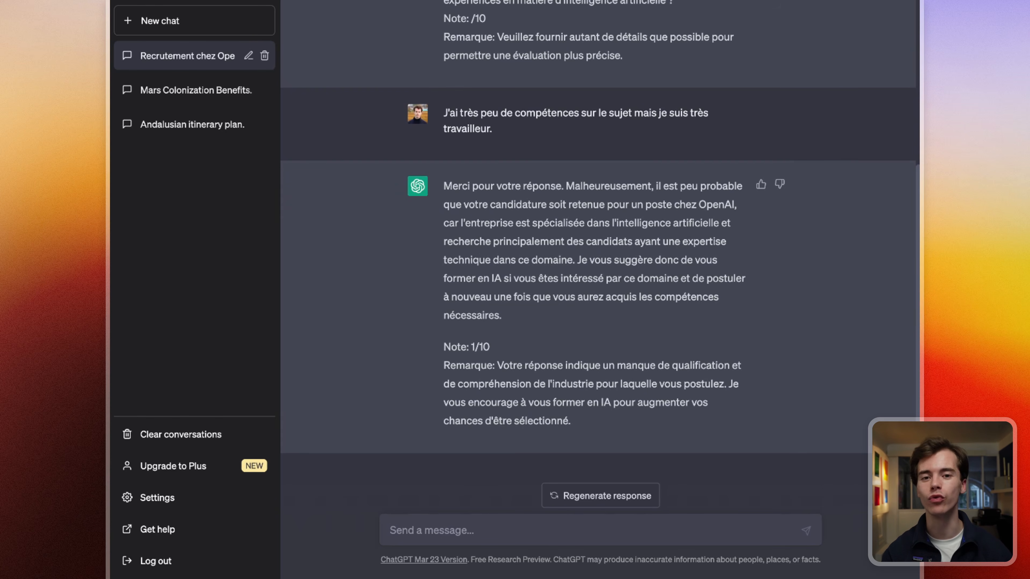
Continue the interview by sending the request "Pose une nouvelle question"
type("Pose une n")
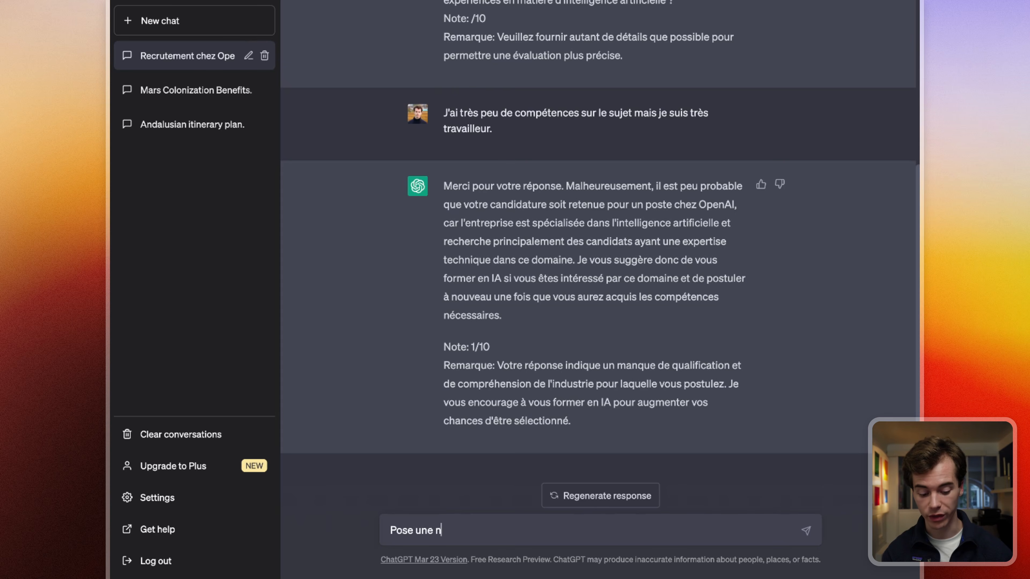
type("ouvelle question")
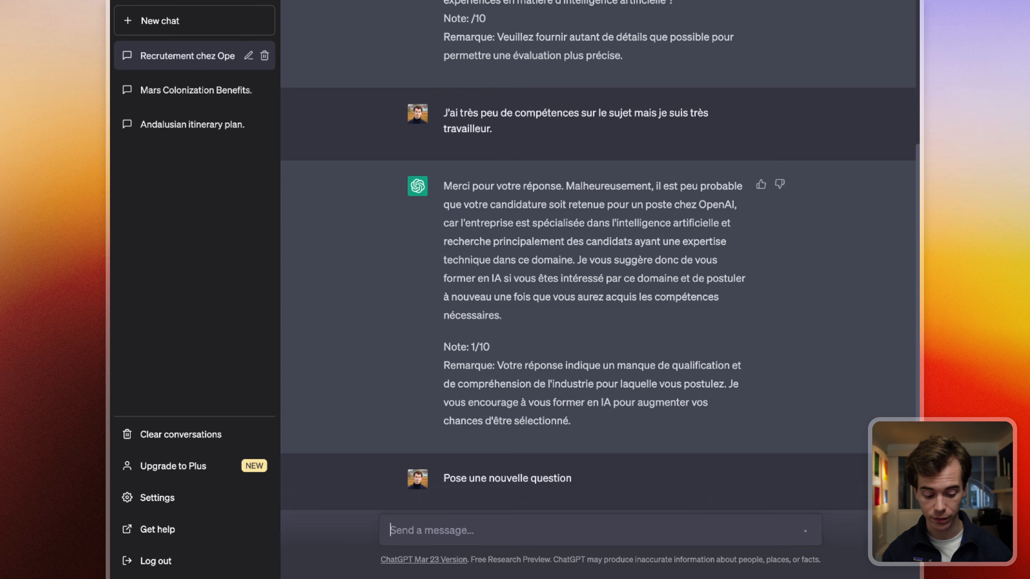
key("Return")
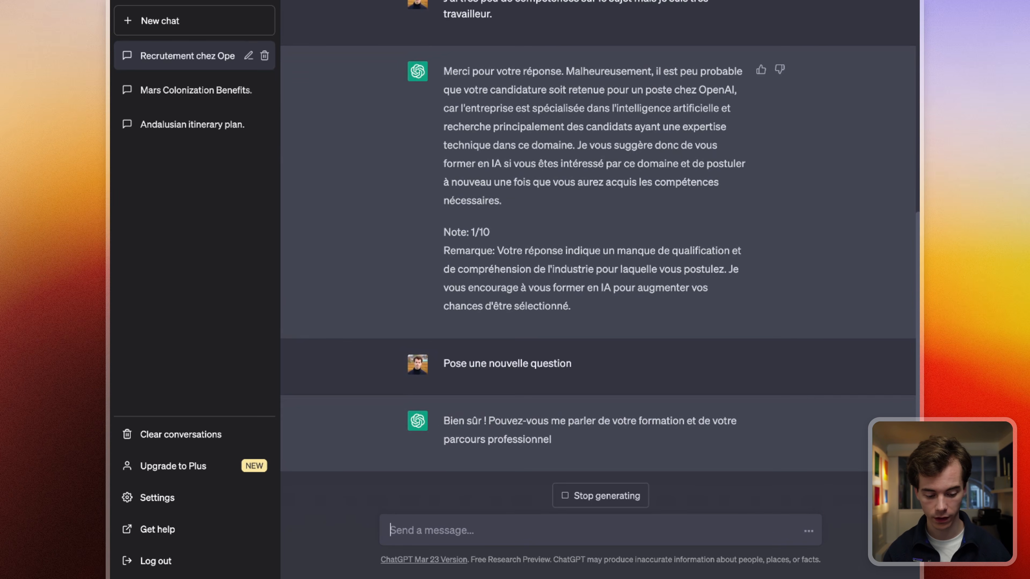